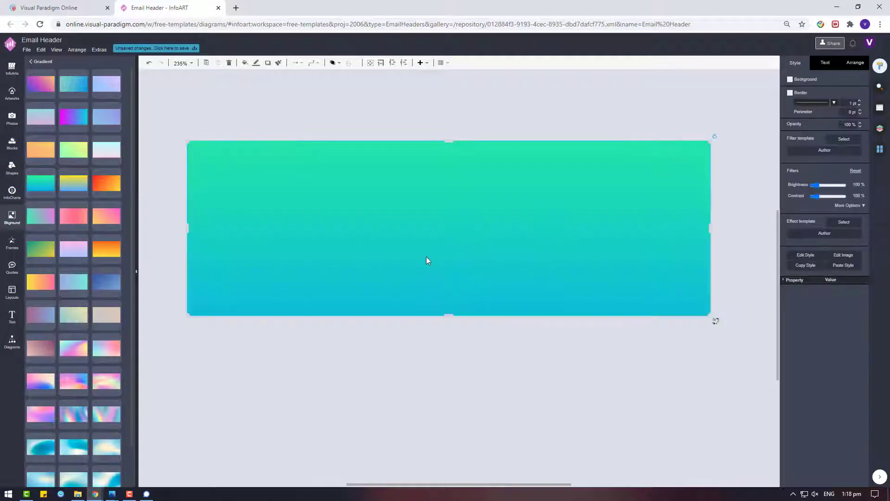
Step: Search the artwork library for grass and place the sky, clouds and grass illustration just below the banner
scroll(105, 352, "down", 2)
scroll(105, 351, "up", 2)
left_click(468, 241)
left_click(12, 93)
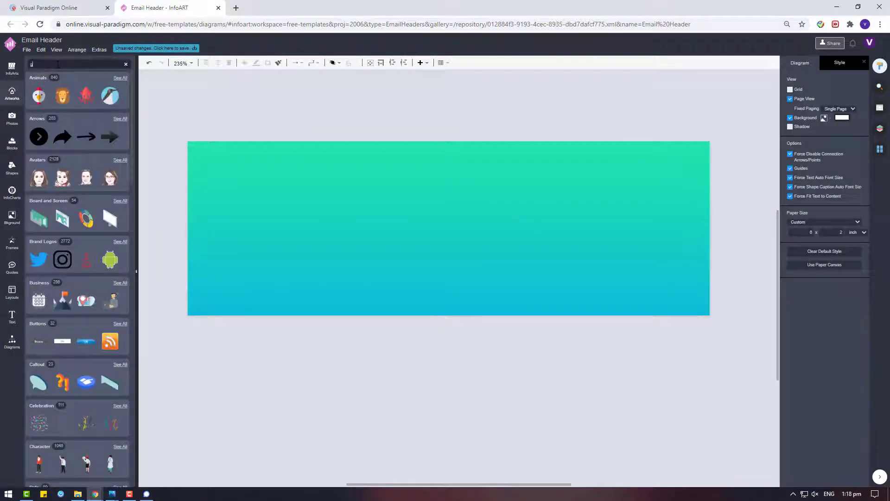
key("Return")
scroll(58, 300, "down", 5)
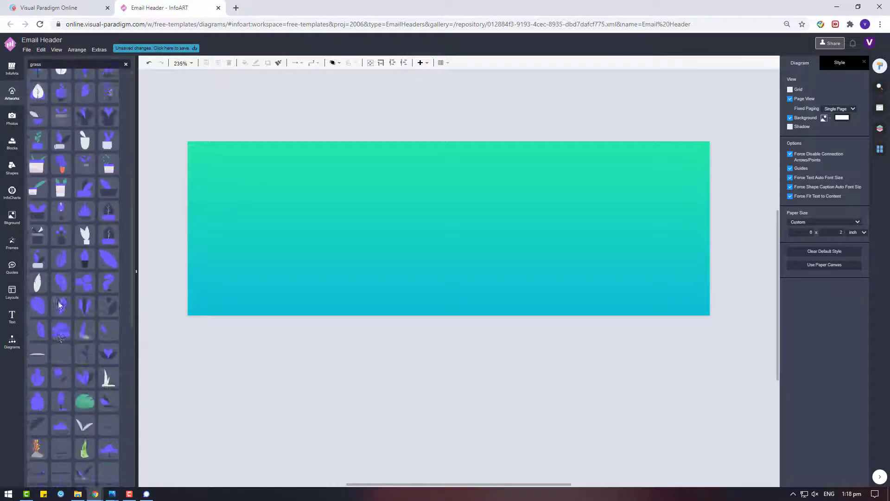
scroll(58, 302, "down", 10)
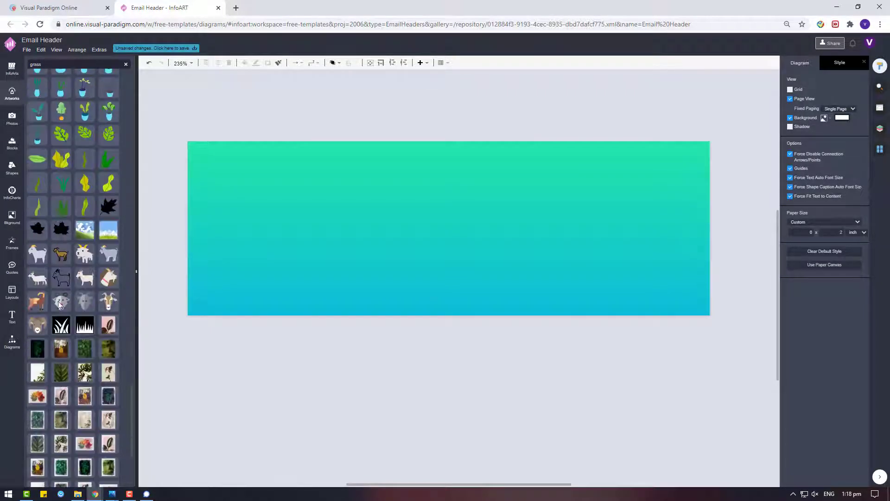
left_click_drag(109, 230, 302, 326)
left_click(465, 373)
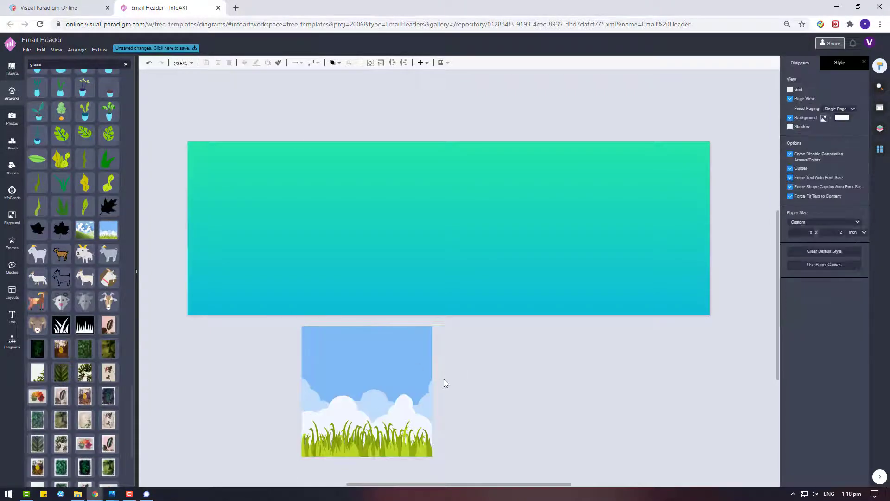
Step: Make the illustration's blue sky colour transparent and move it onto the banner's lower right corner
left_click(388, 380)
left_click(793, 95)
left_click(836, 258)
left_click(791, 95)
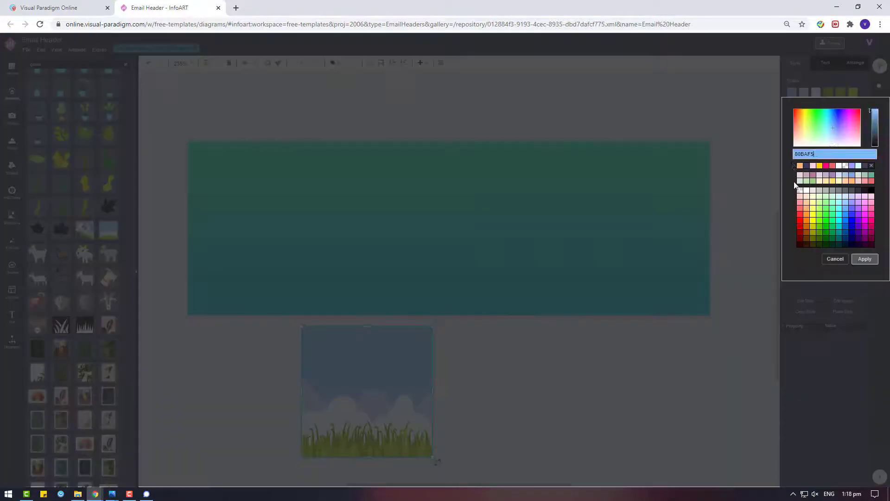
left_click(799, 190)
left_click(865, 260)
left_click_drag(378, 399, 649, 258)
Step: Make both cloud colours of the illustration transparent, leaving only the grass
left_click(804, 93)
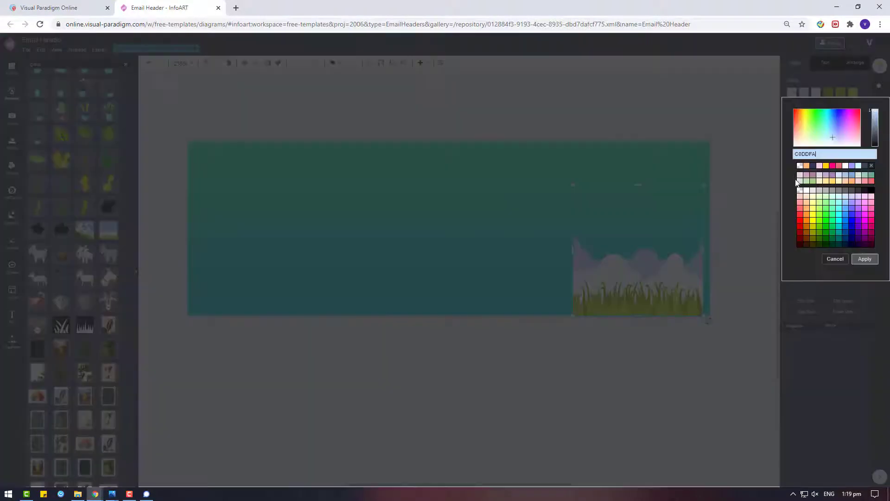
left_click(799, 190)
left_click(866, 261)
left_click(815, 96)
left_click(806, 166)
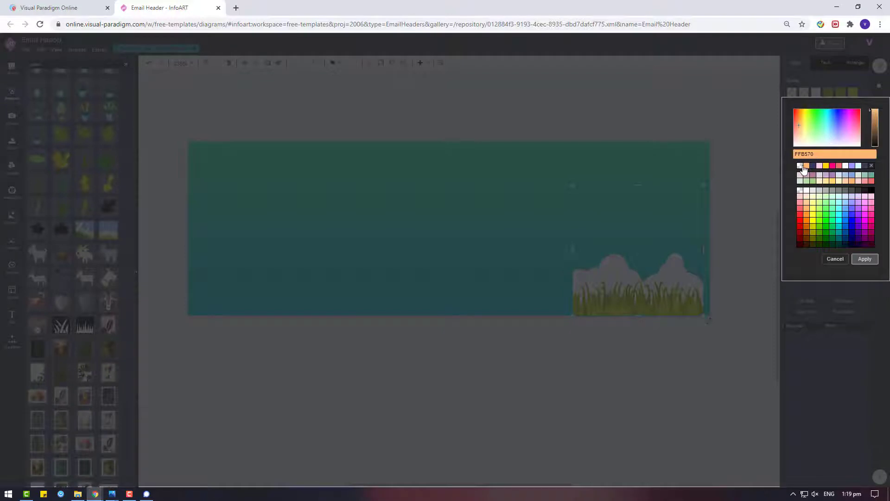
left_click(800, 166)
left_click(864, 259)
Step: Try the Sketch style on the grass artwork
left_click(790, 167)
mouse_move(662, 286)
left_mouse_down()
mouse_move(669, 265)
mouse_move(532, 329)
mouse_move(642, 284)
mouse_move(640, 302)
mouse_move(611, 319)
left_mouse_up()
left_click(729, 348)
left_click(790, 166)
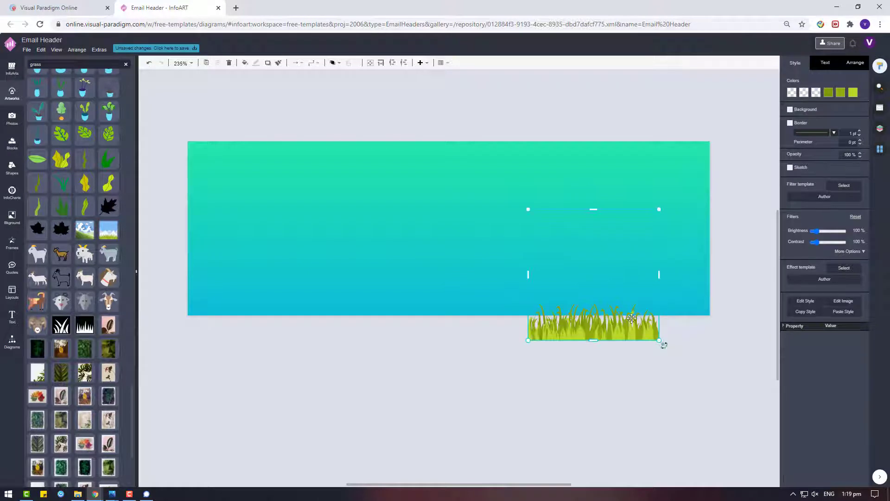
Step: Align the grass tile with the banner's lower right corner and place a copy directly to its left
left_click_drag(662, 342, 663, 301)
key("ctrl+c")
key("ctrl+v")
mouse_move(691, 421)
left_mouse_down()
mouse_move(450, 284)
mouse_move(457, 282)
left_mouse_up()
Step: Duplicate the two grass tiles together and place the copies along the remaining left half of the banner's bottom edge
left_click_drag(708, 369, 332, 140)
key("ctrl+c")
key("ctrl+v")
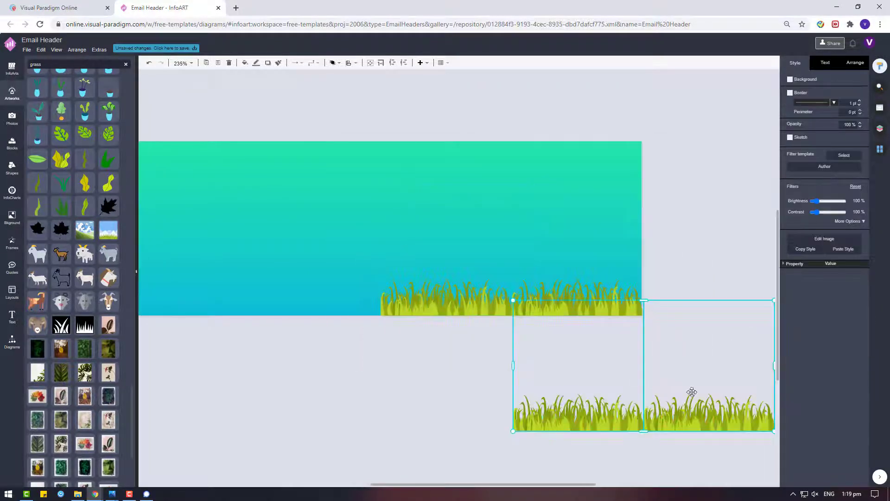
mouse_move(691, 406)
left_mouse_down()
mouse_move(119, 274)
mouse_move(387, 297)
left_mouse_up()
left_click(432, 345)
Step: Group all four grass tiles into one strip spanning the banner
mouse_move(747, 361)
left_mouse_down()
mouse_move(218, 135)
mouse_move(177, 80)
left_mouse_up()
left_click(858, 65)
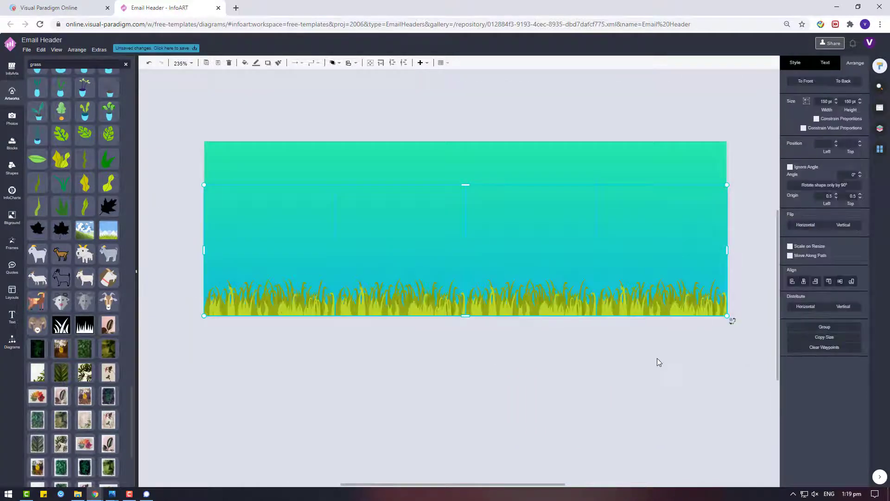
left_click(631, 404)
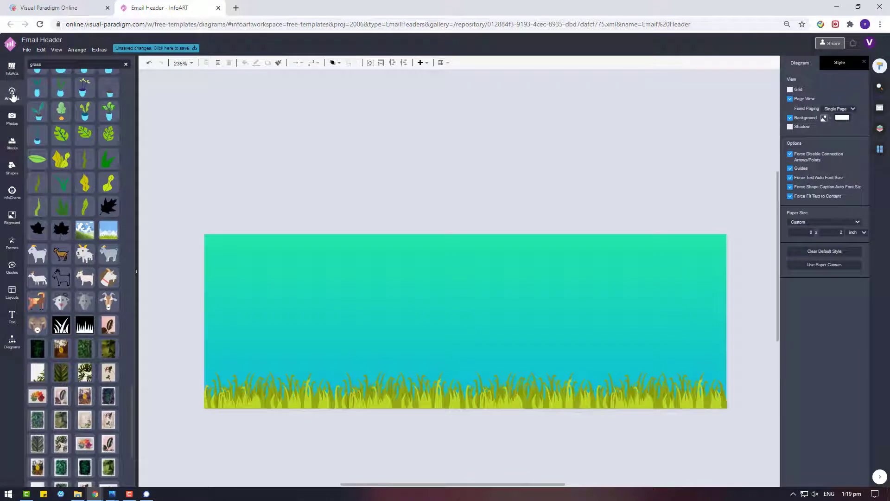
left_click_drag(738, 427, 142, 305)
left_click_drag(453, 485, 474, 485)
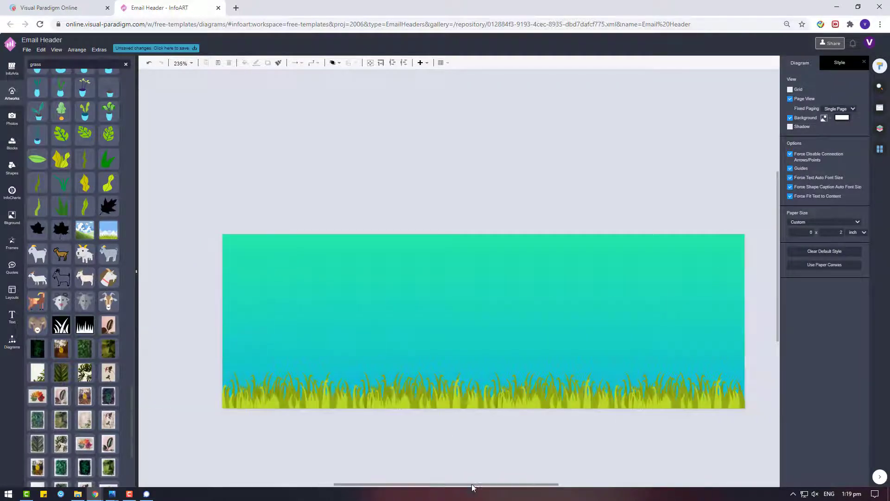
left_click_drag(764, 431, 161, 147)
key("ctrl+g")
Step: Duplicate the grass group and move the copy onto the banner, slightly above the original strip
key("ctrl+c")
key("ctrl+v")
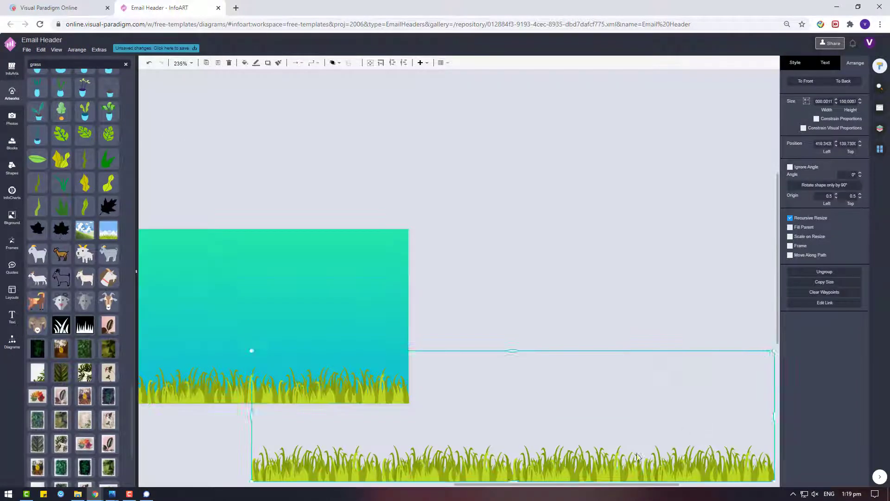
left_click_drag(684, 467, 328, 366)
right_click(328, 366)
left_click(672, 490)
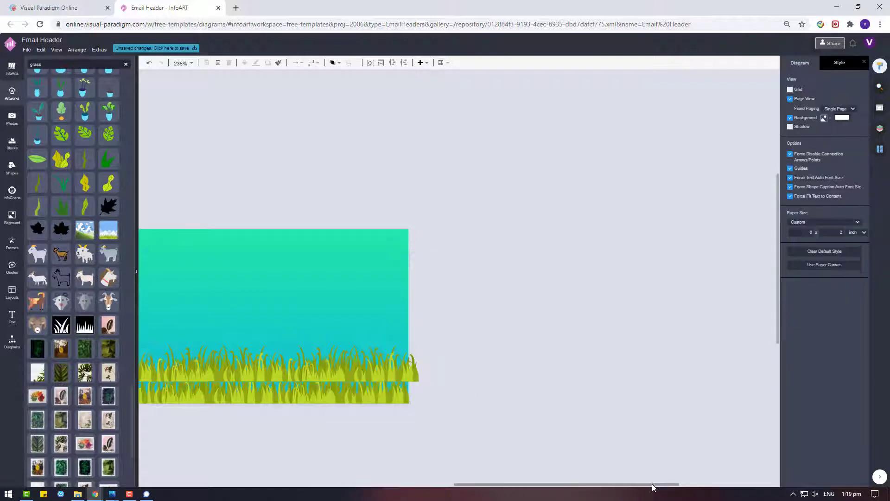
Step: Layer the two grass strips along the banner's bottom edge, with the rear strip slightly higher than the front one
left_click_drag(651, 485, 551, 485)
scroll(618, 319, "down", 2)
left_click_drag(560, 282, 570, 443)
left_click_drag(519, 297, 520, 275)
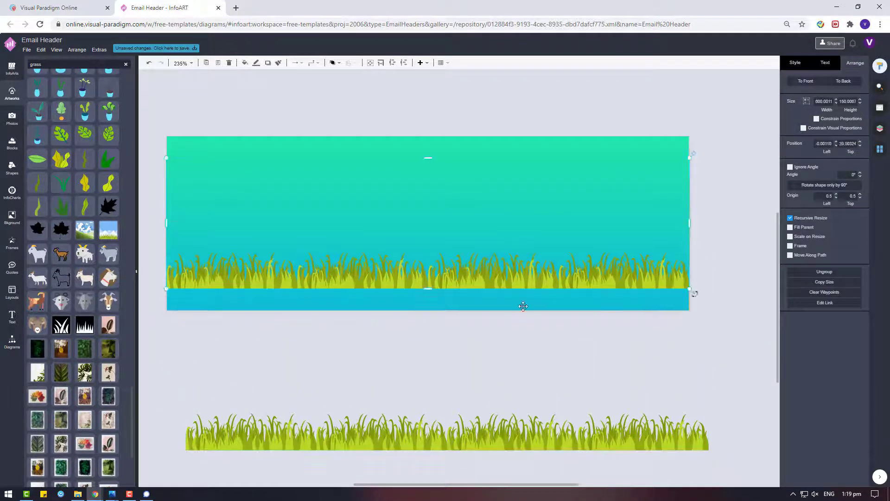
left_click_drag(531, 442, 528, 460)
left_click_drag(461, 261, 468, 286)
left_click_drag(726, 387, 140, 101)
left_click_drag(657, 293, 657, 298)
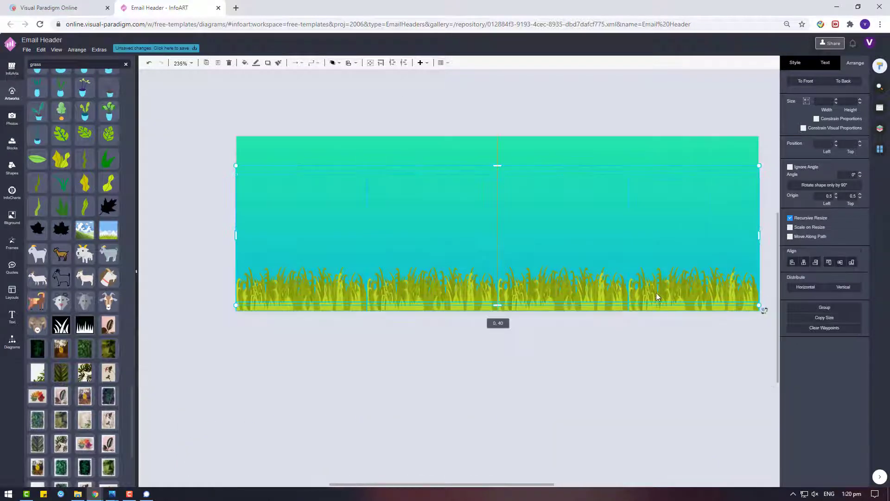
left_click(550, 460)
left_click(465, 491)
left_click_drag(518, 485, 532, 485)
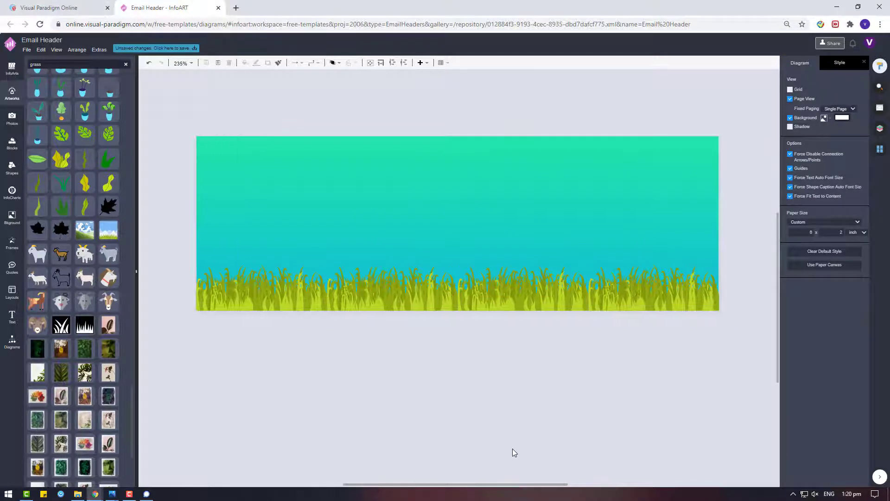
Step: Search the artwork library for easter
left_click(11, 95)
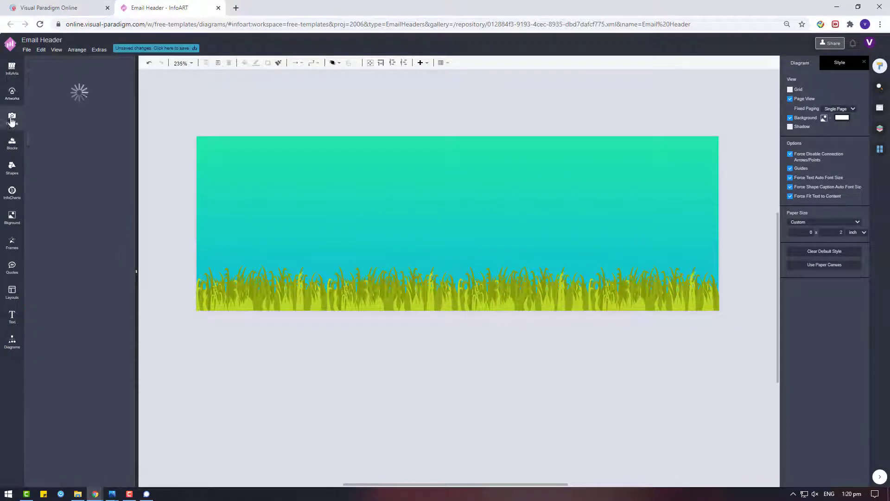
left_click(12, 144)
left_click(11, 93)
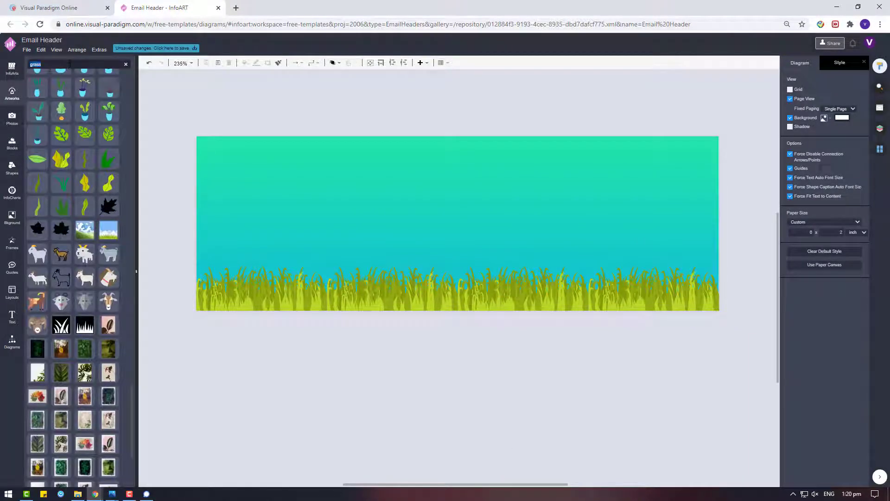
left_click(70, 64)
type("easter")
key("Return")
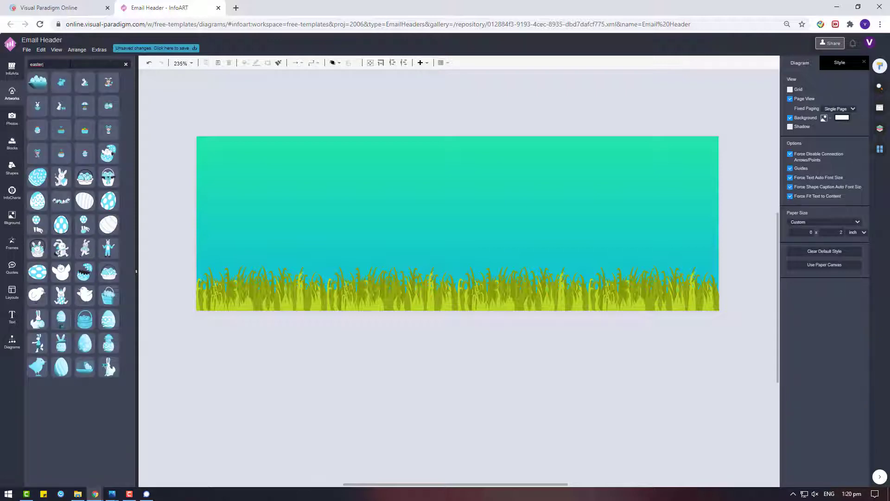
Step: Place the pair of outlined Easter eggs on the grass in the banner's left part
left_click_drag(109, 106, 354, 234)
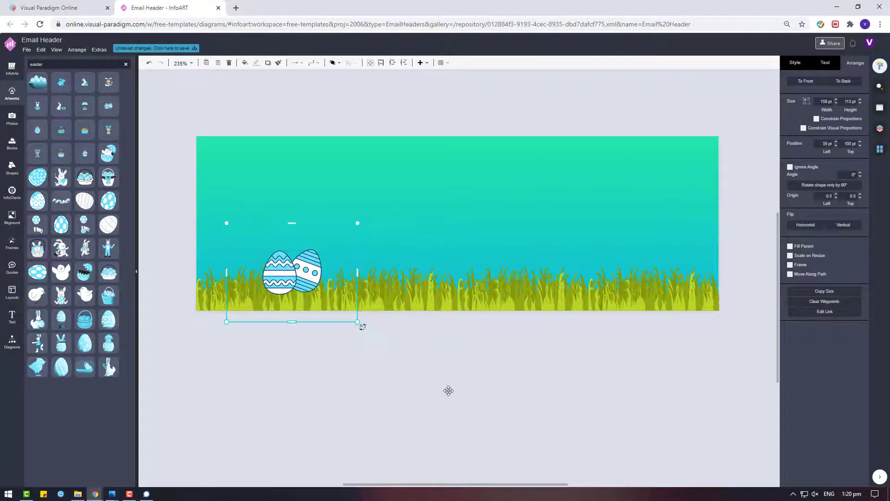
left_click(444, 357)
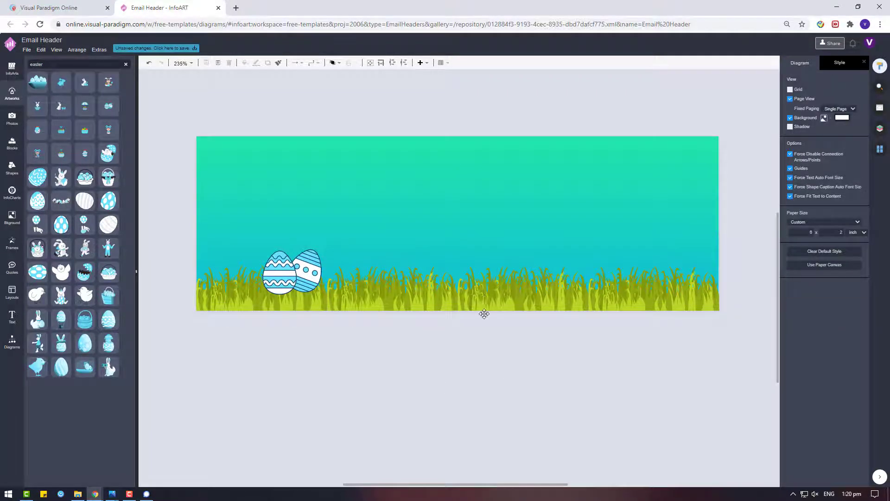
Step: Move the front grass strip out of the banner into the empty area below it
left_click_drag(484, 300, 484, 335)
right_click(484, 335)
left_click(446, 375)
left_click_drag(328, 307, 328, 382)
Step: Delete the pair of outlined Easter eggs from the banner
left_click(299, 286)
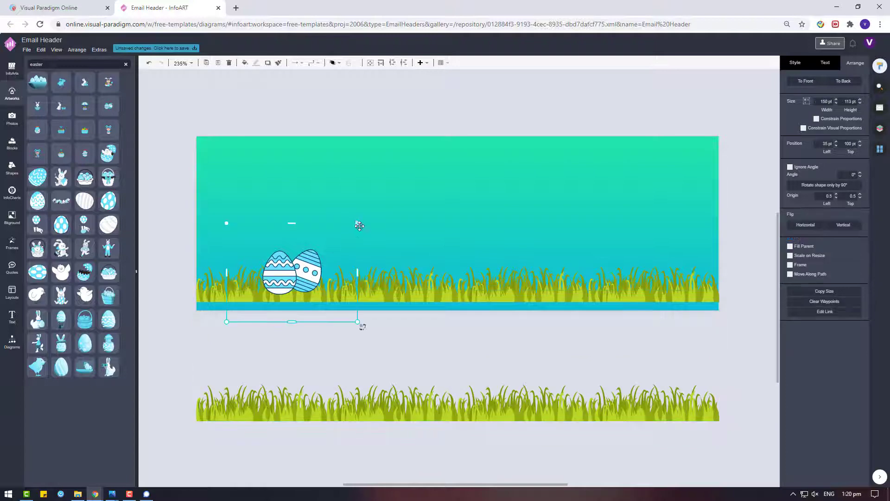
left_click_drag(299, 286, 308, 279)
key("Delete")
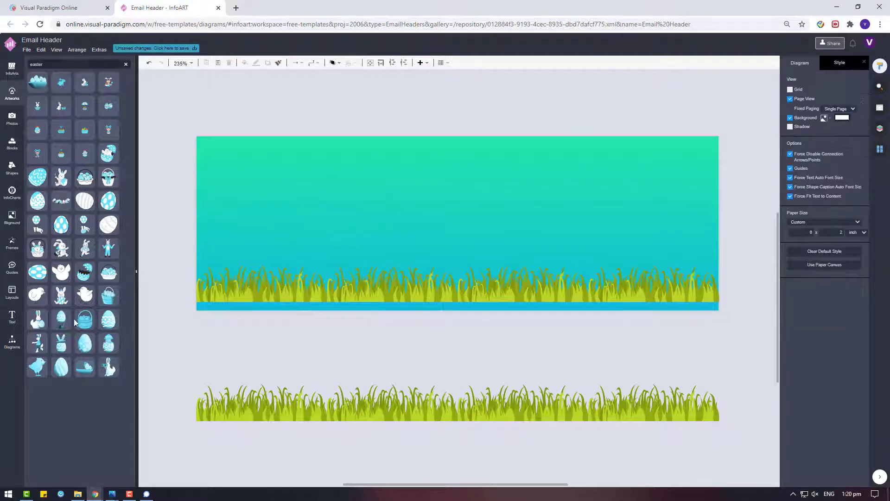
Step: Try to place the zigzag-patterned egg over the grass in the banner's left part
left_click_drag(229, 256, 358, 295)
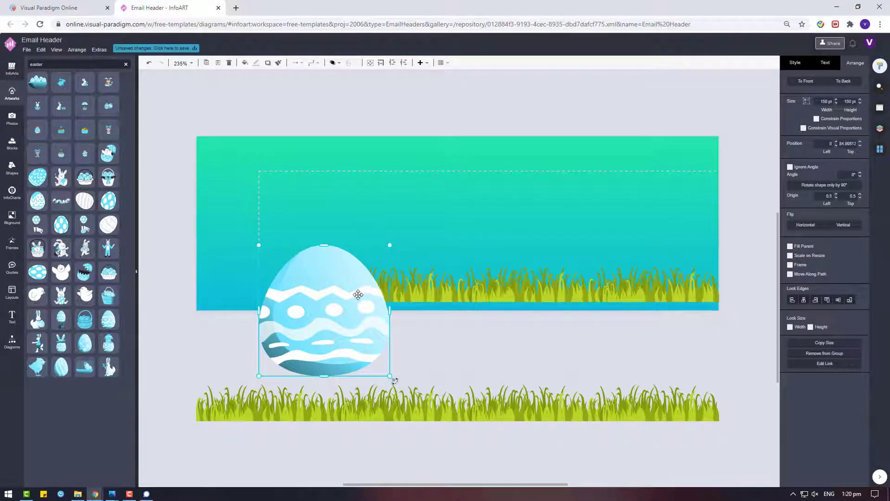
key("ctrl+z")
key("ctrl+z")
Step: Add the zigzag-patterned egg, the bunny-eared egg and the dotted egg to the area below the banner
scroll(89, 319, "down", 1)
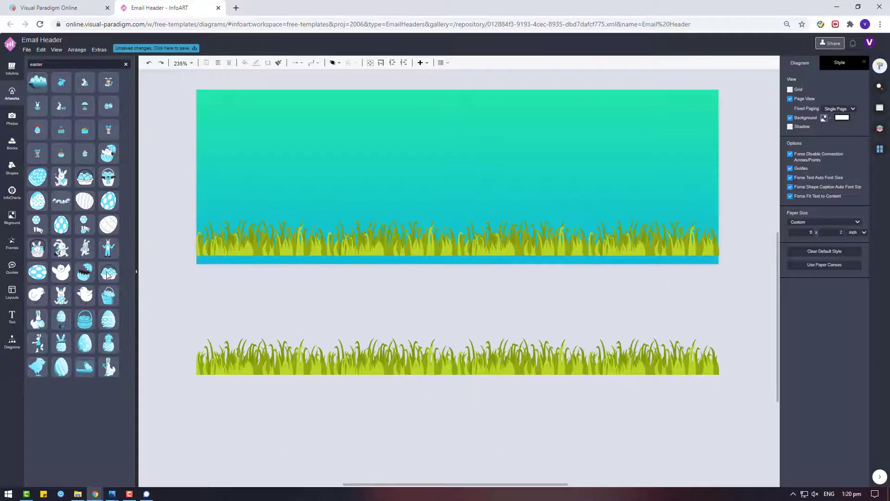
key("ctrl+v")
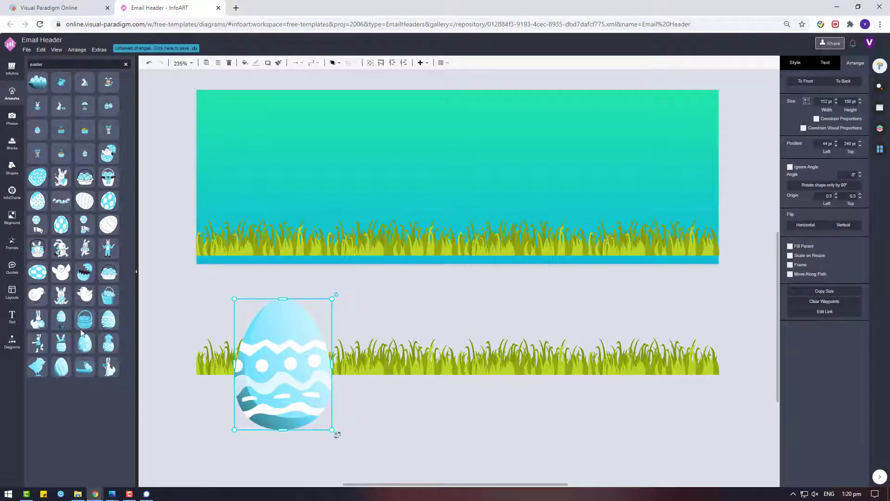
left_click_drag(61, 344, 574, 328)
left_click_drag(367, 364, 395, 369)
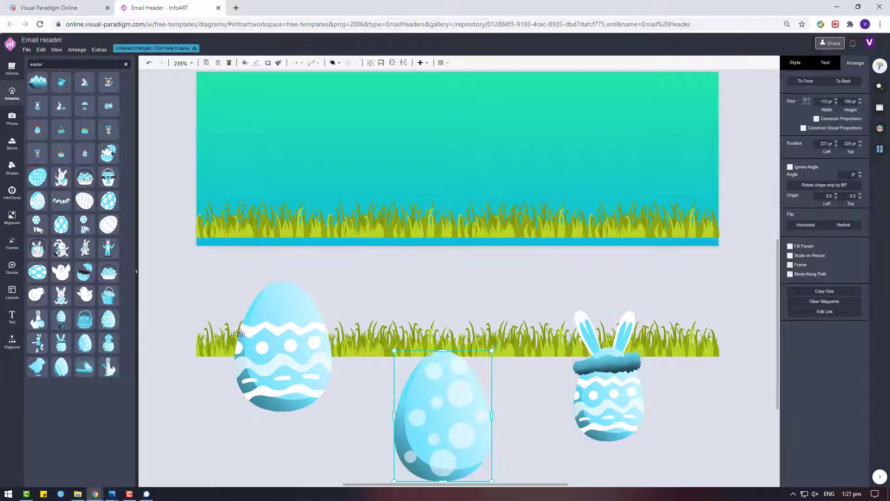
Step: Move the zigzag egg to the banner's left part, tilt it 15° counterclockwise and resize it to about 81 by 109 pt
left_click_drag(316, 340, 315, 155)
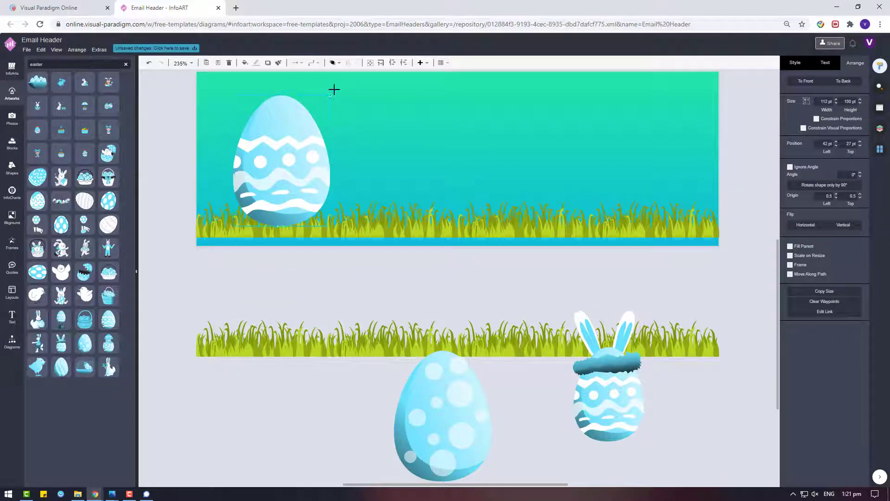
left_click_drag(334, 90, 283, 155)
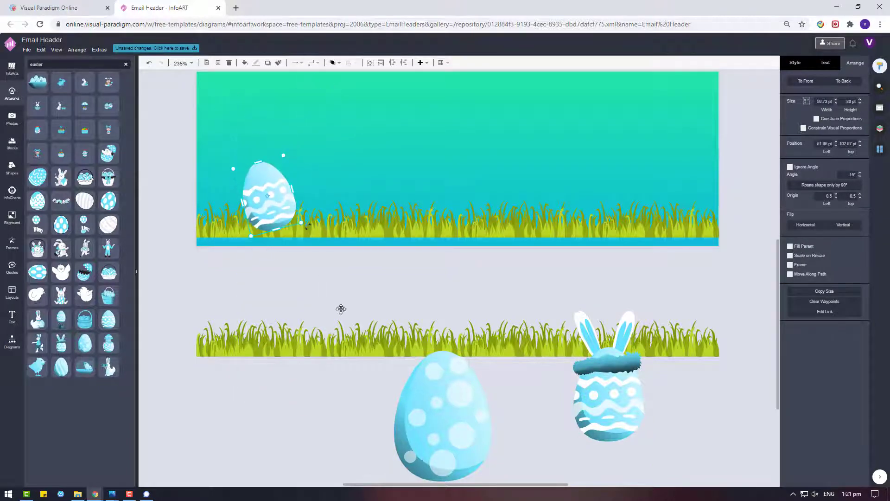
left_click_drag(233, 169, 209, 149)
Step: Shrink the dotted egg to about 69 by 93 pt, place it beside the zigzag egg and bring the zigzag egg in front
left_click_drag(441, 410, 392, 240)
left_click_drag(443, 180, 411, 241)
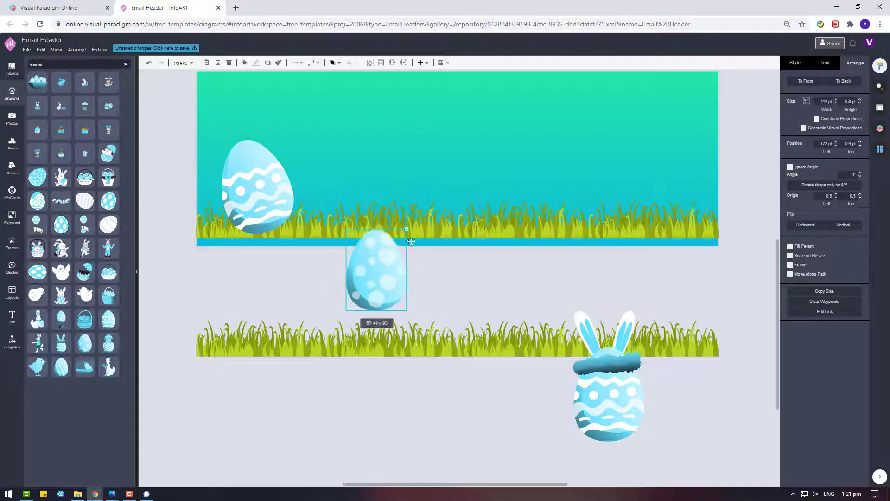
left_click_drag(380, 289, 302, 213)
left_click(246, 200)
right_click(245, 200)
mouse_move(296, 282)
left_click(390, 284)
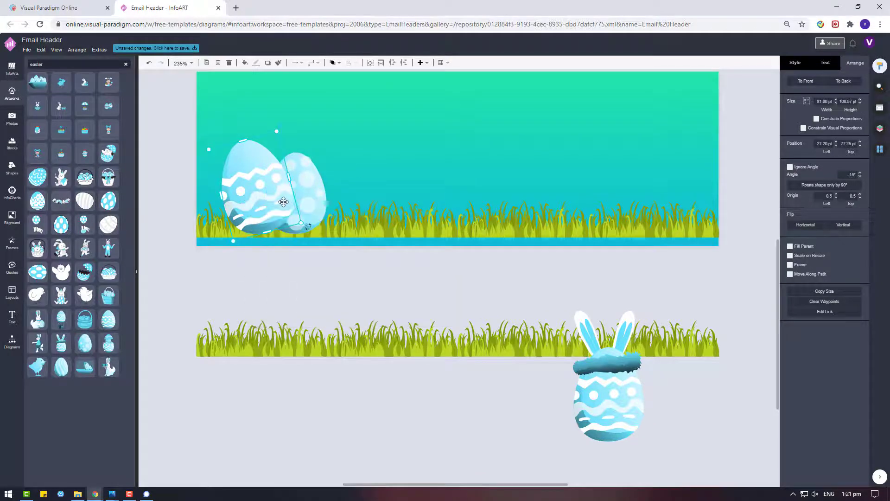
Step: Duplicate the zigzag egg, rotate the copy to 30°, shrink it and place it at the lower right of the egg cluster
key("ctrl+v")
left_click_drag(338, 184, 365, 226)
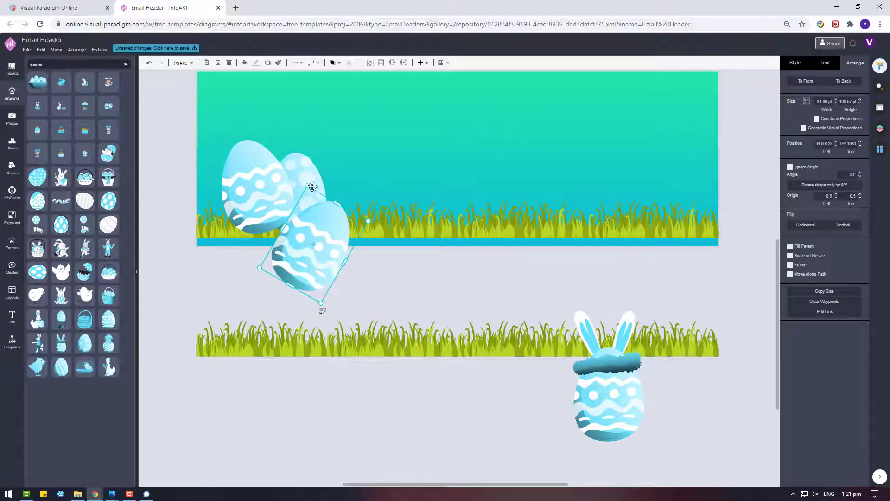
left_click_drag(306, 186, 333, 225)
Step: Shift the dotted egg slightly up and right, and enlarge the big zigzag egg
left_click(308, 166)
left_click_drag(326, 152, 322, 171)
left_click(353, 288)
left_click(252, 169)
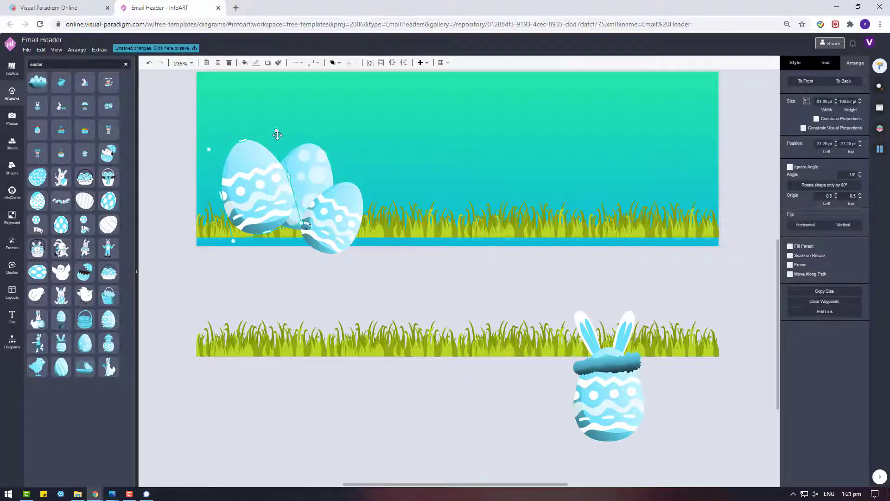
left_click_drag(277, 131, 286, 115)
left_click(447, 332)
Step: Move the bunny-eared egg to just below the middle of the banner
left_click_drag(596, 425, 431, 341)
scroll(595, 216, "up", 2)
scroll(595, 216, "down", 1)
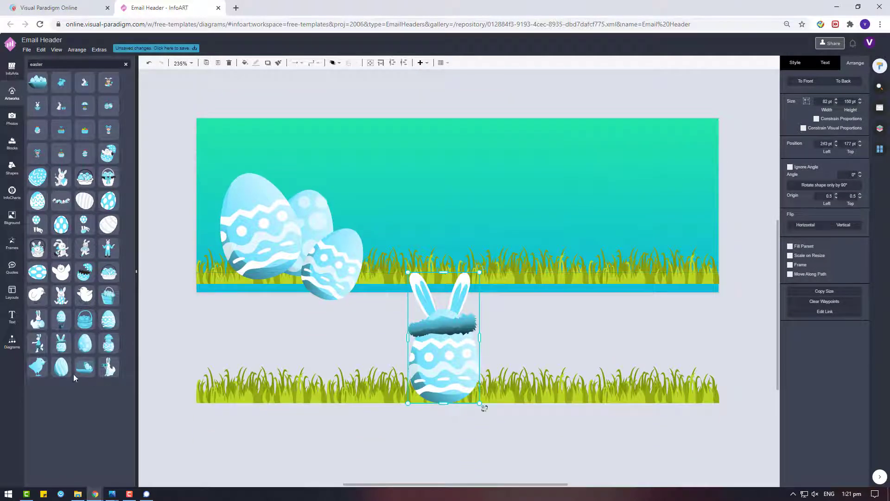
Step: Add the wavy-striped egg artwork, enlarge it slightly and place it near the banner's right end
left_click_drag(72, 372, 635, 276)
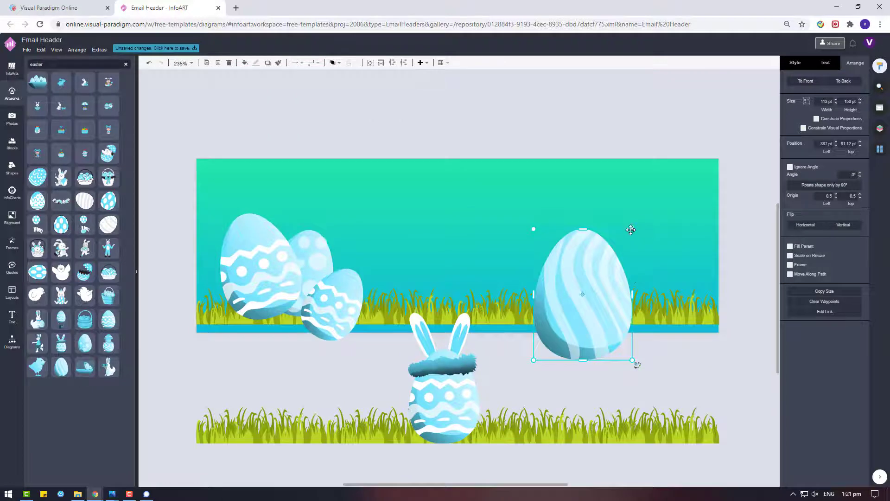
left_click_drag(632, 229, 639, 219)
left_click_drag(588, 296, 645, 258)
Step: Move the bunny-eared egg right and up so it overlaps the banner's bottom edge beside the striped egg
left_click(653, 392)
scroll(480, 387, "down", 2)
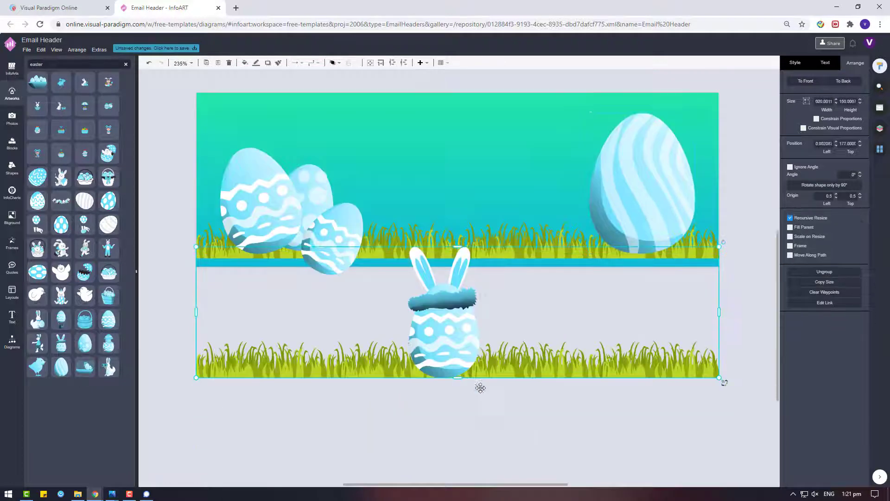
scroll(480, 387, "down", 1)
left_click_drag(439, 318, 548, 290)
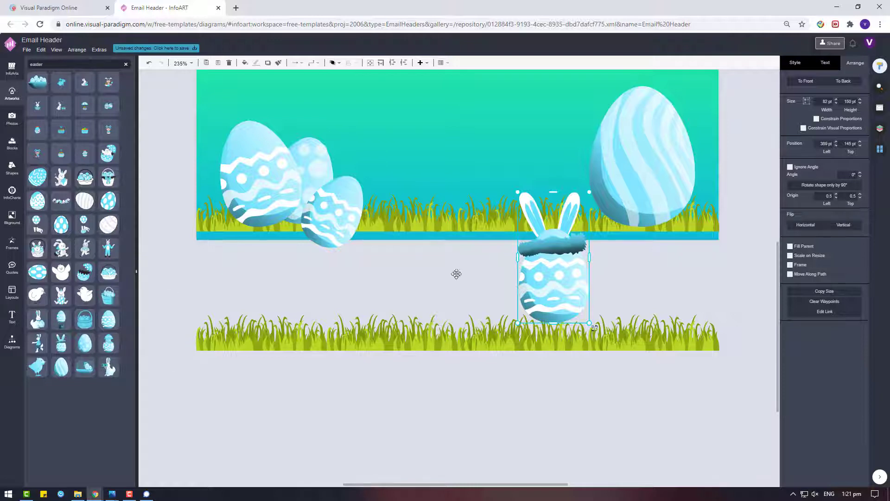
left_click_drag(539, 287, 540, 258)
Step: Bring the loose grass strip to the front and place it along the banner's bottom edge
right_click(520, 337)
mouse_move(644, 417)
left_click(673, 416)
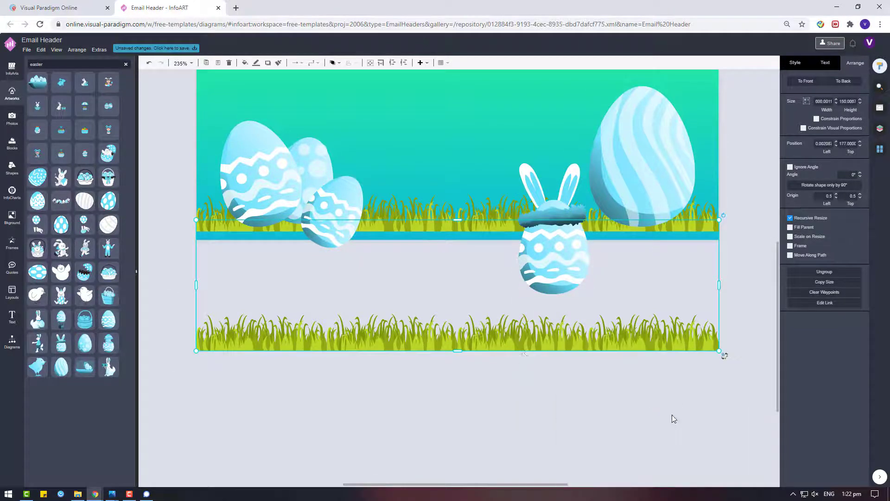
left_click_drag(525, 350, 515, 214)
left_click(478, 363)
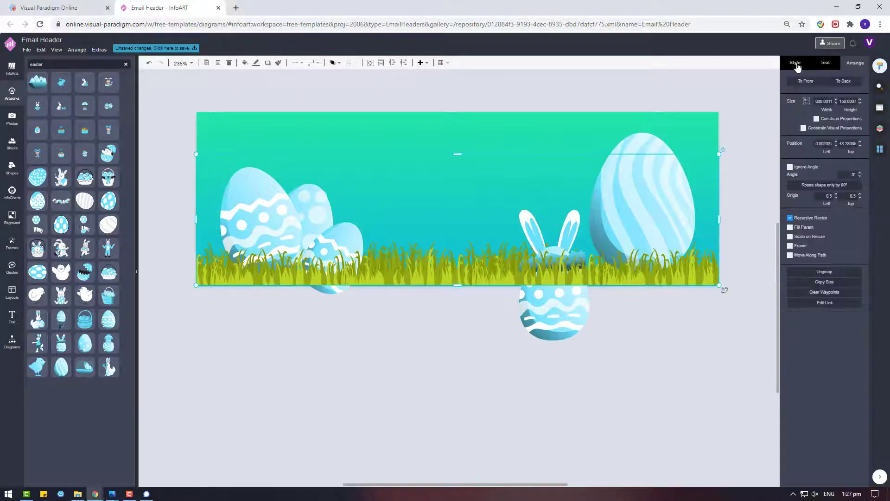
Step: Move the front grass strip off the banner into the empty area below it
left_click(798, 67)
left_click(264, 201)
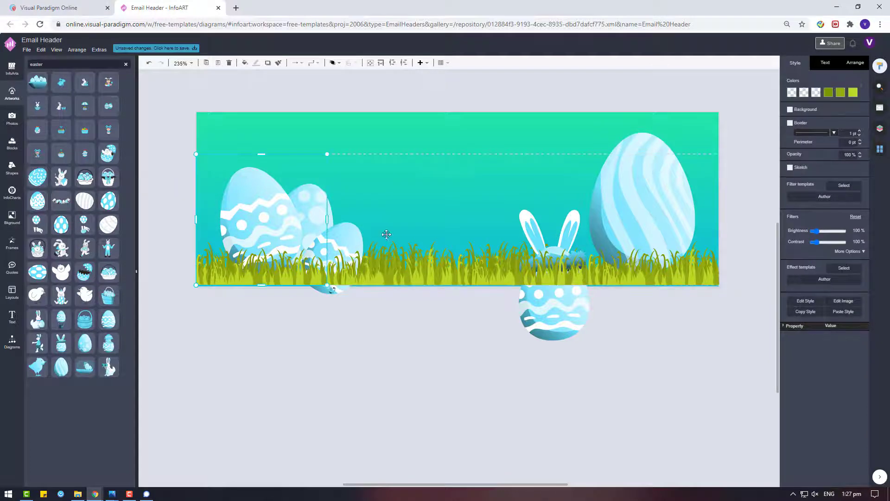
left_click_drag(438, 267, 418, 440)
Step: Recolor the large zigzag egg coral red, EA6B66
left_click(239, 200)
left_click(791, 92)
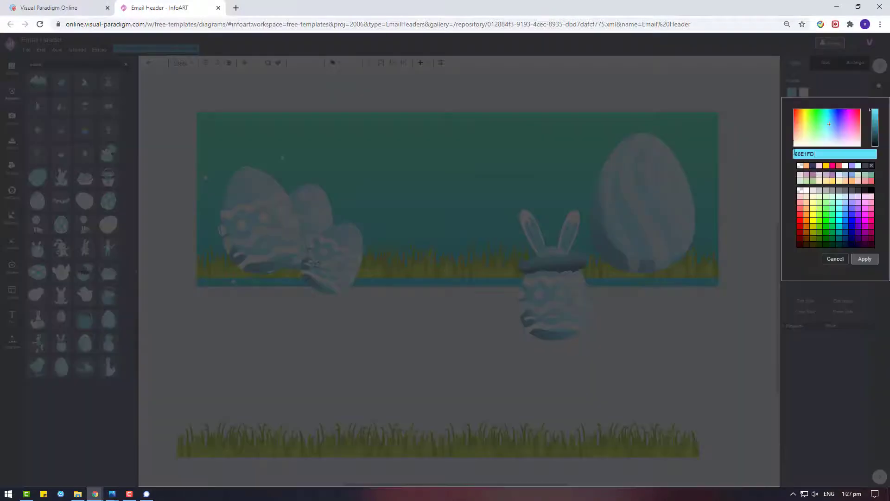
left_click(826, 169)
left_click(861, 259)
left_click(791, 92)
left_click(872, 183)
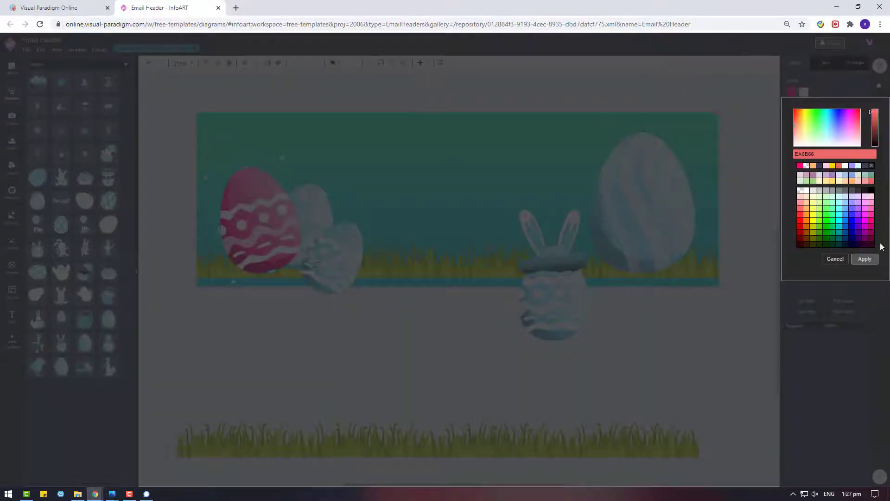
left_click(863, 258)
Step: Recolor the dotted egg lavender, 9999FF
left_click(313, 195)
left_click(792, 94)
left_click(854, 167)
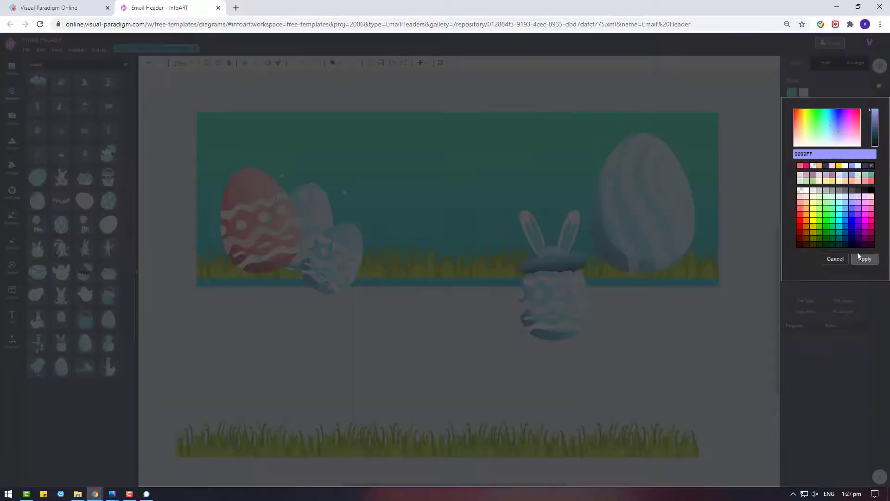
left_click(860, 257)
Step: Open the loose grass strip's lime green and reapply it so it is stored among the recent colors
left_click(351, 249)
left_click(302, 188)
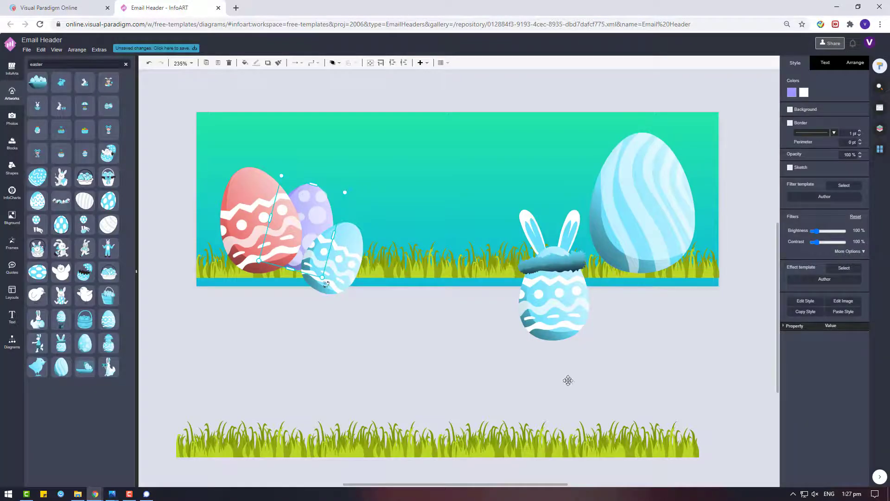
double_click(568, 380)
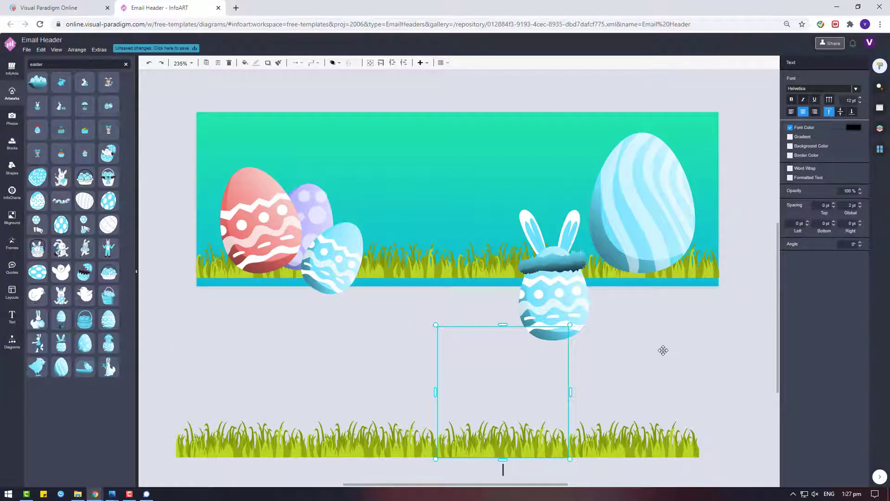
left_click(663, 350)
left_click(855, 93)
left_click(864, 260)
left_click(327, 208)
left_click(796, 91)
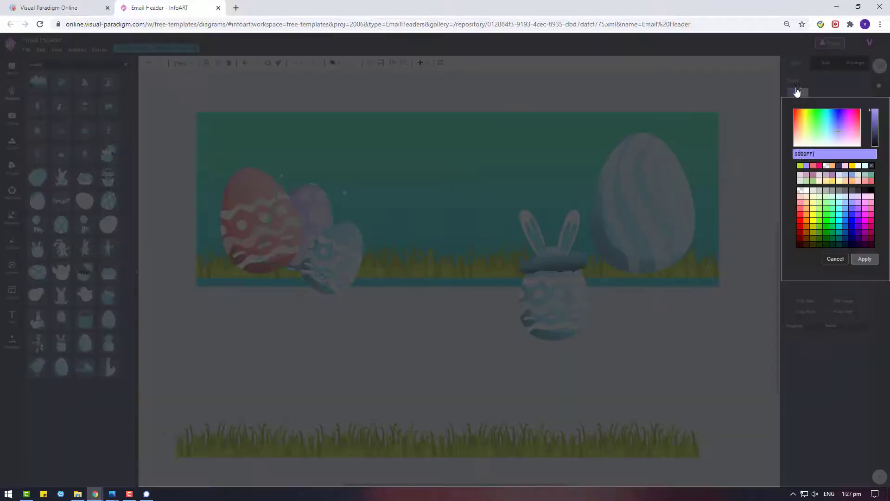
left_click(835, 259)
Step: Recolor the small tilted zigzag egg with the grass's lime green
left_click(368, 253)
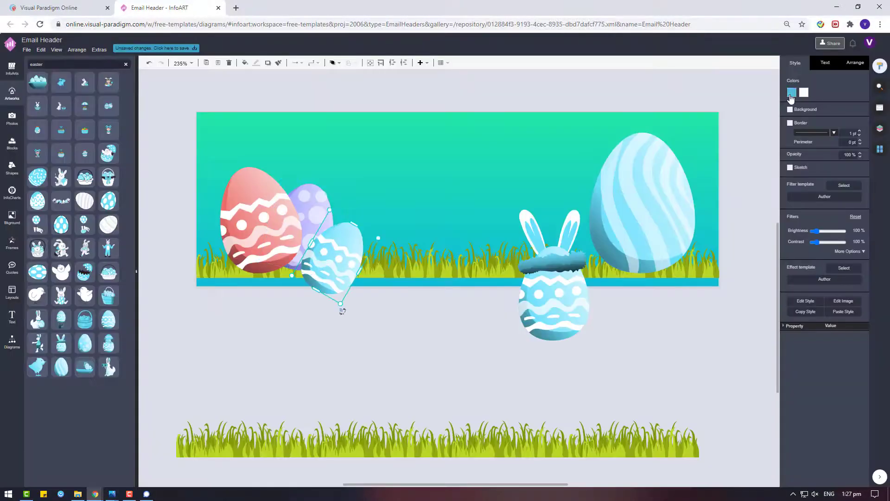
left_click(792, 92)
left_click(830, 204)
left_click(861, 258)
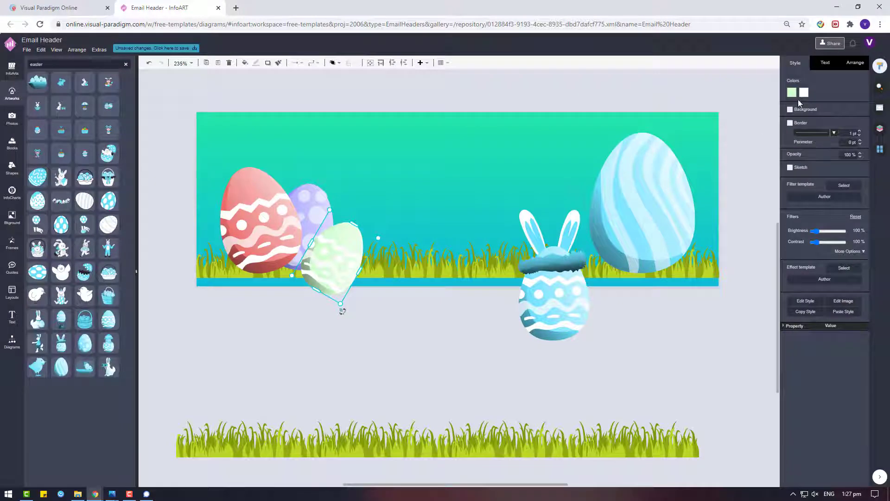
left_click(793, 94)
left_click(802, 167)
left_click(866, 258)
Step: Change the bunny-eared egg's blue to a pale pink
left_click(561, 298)
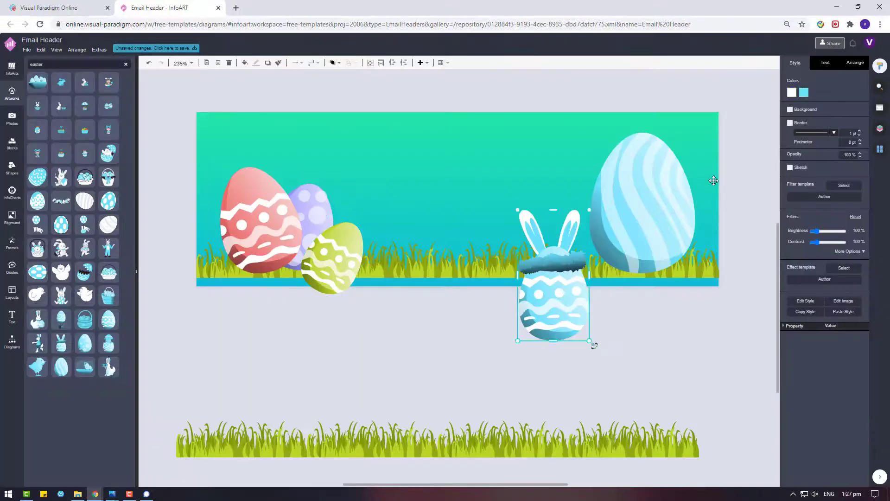
left_click(804, 93)
left_click(860, 186)
left_click(861, 258)
Step: Recolor the large wavy-striped egg coral red, EA6B66
left_click(690, 210)
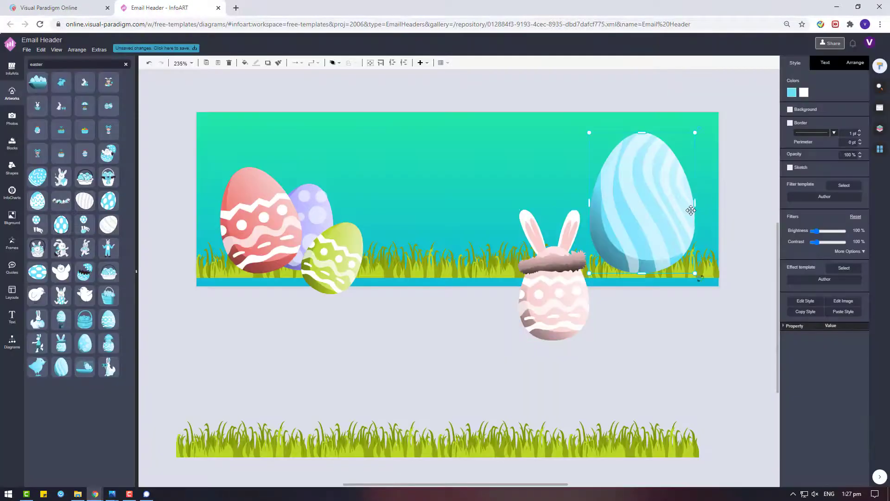
left_click(792, 93)
left_click(831, 168)
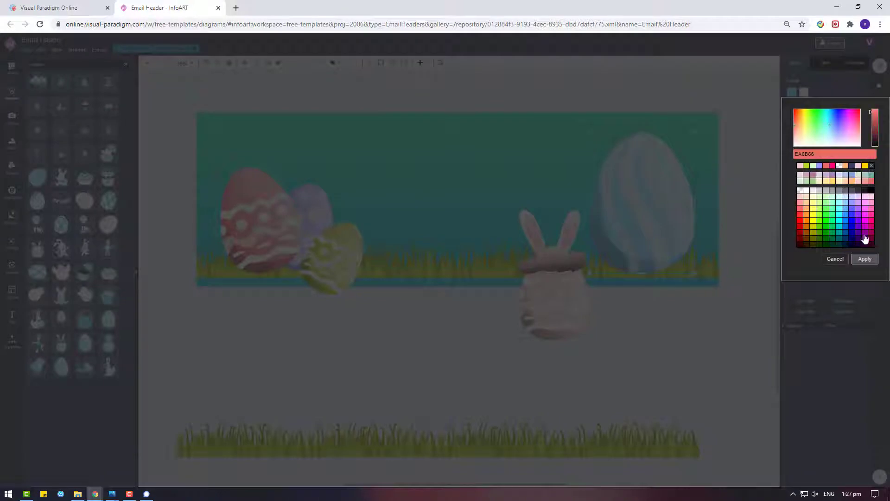
left_click(865, 258)
Step: Bring the loose grass strip in front of the eggs and align it along the banner's bottom edge
left_click(516, 409)
scroll(556, 399, "down", 2)
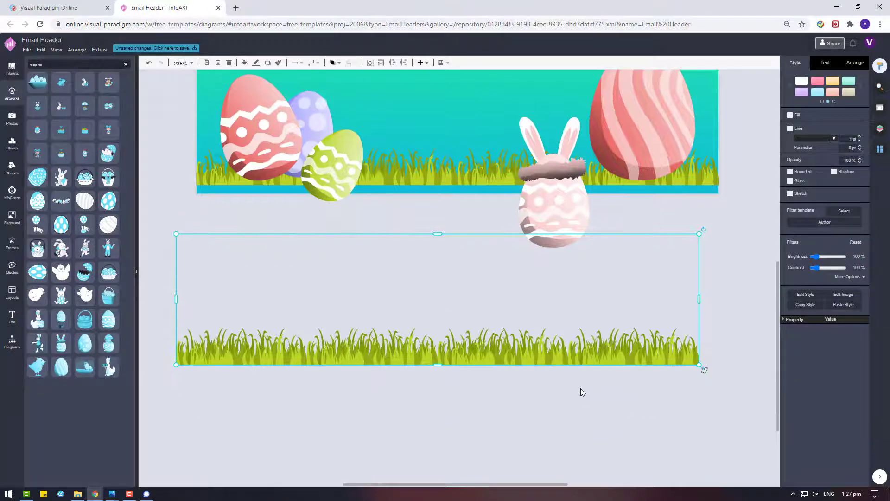
right_click(640, 354)
left_click(812, 420)
left_click_drag(636, 356, 657, 185)
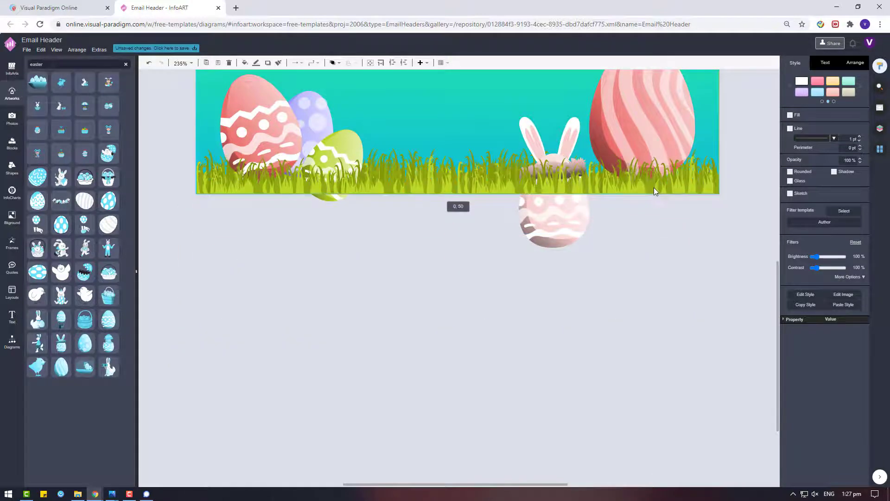
left_click(300, 300)
scroll(529, 281, "up", 2)
left_click(529, 281)
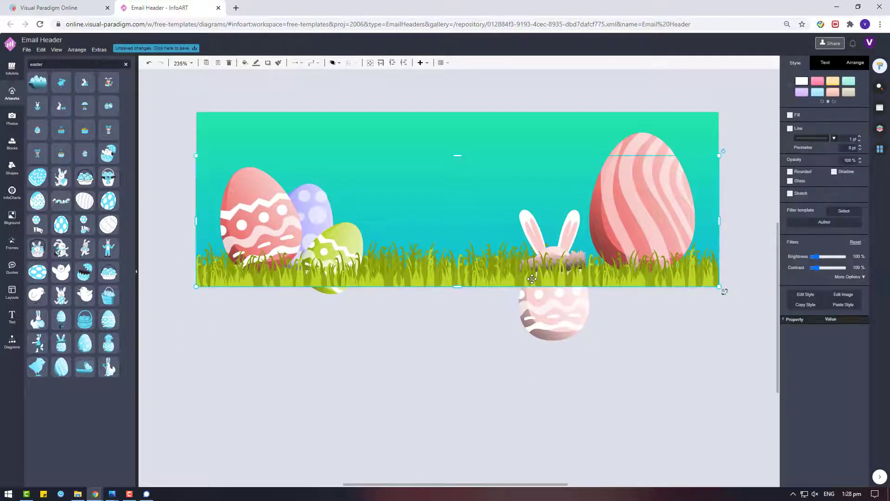
left_click(493, 318)
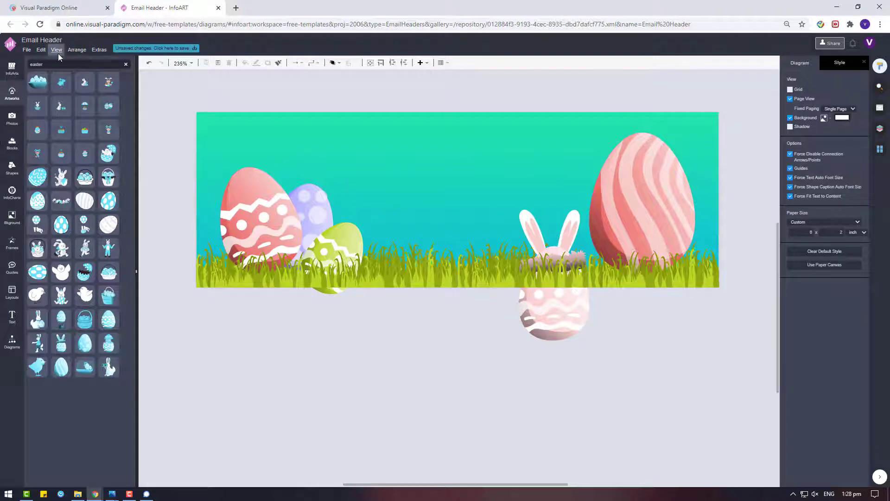
Step: Add the "happy Easter" lettering from the Celebration silhouette artworks and place it in the middle of the banner
left_click(8, 100)
scroll(118, 274, "down", 2)
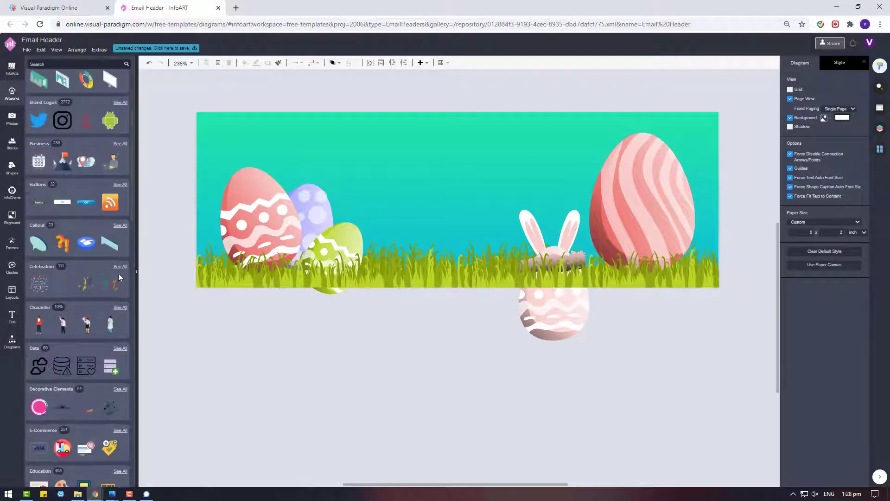
left_click(119, 273)
left_click(52, 84)
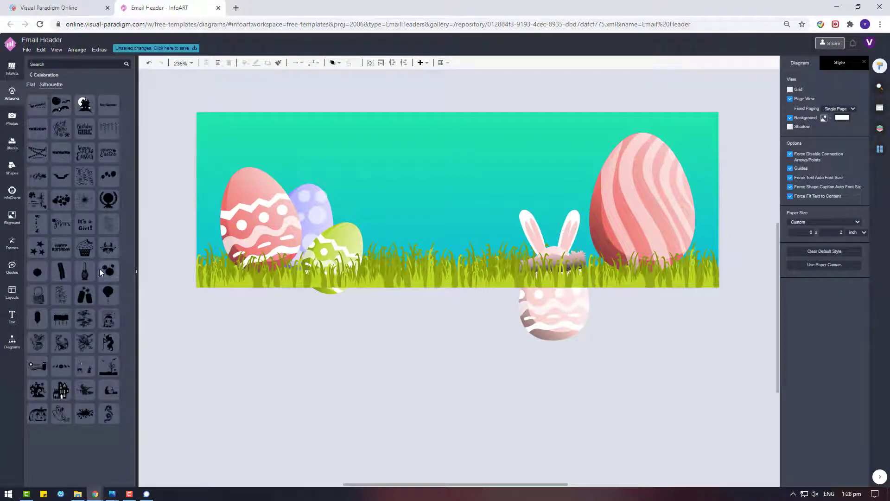
left_click(85, 152)
left_click_drag(297, 341, 446, 176)
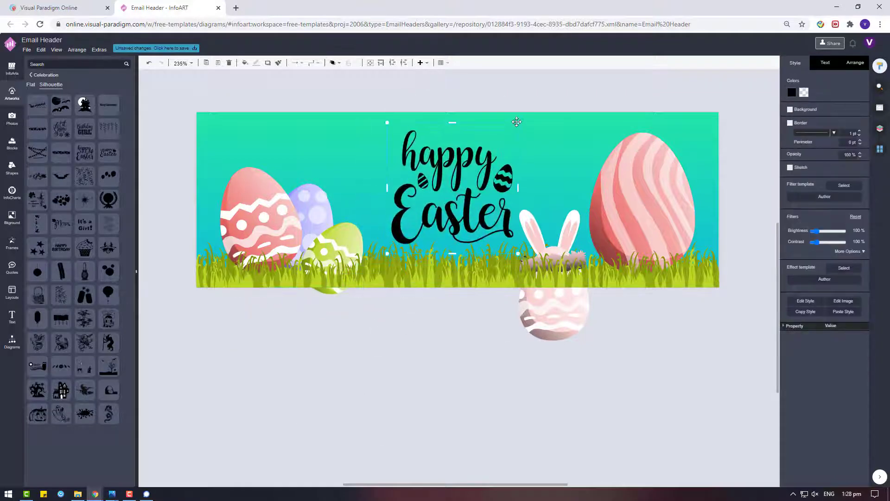
Step: Recolor the "happy Easter" lettering white, FFFFFF, and shift it up slightly within the banner
left_click(793, 94)
left_click(807, 190)
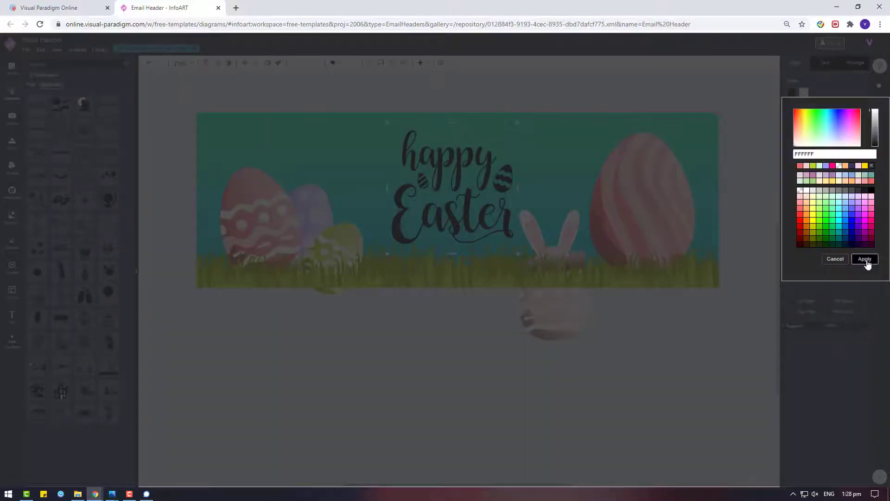
left_click(864, 258)
left_click_drag(459, 183, 452, 172)
left_click(441, 291)
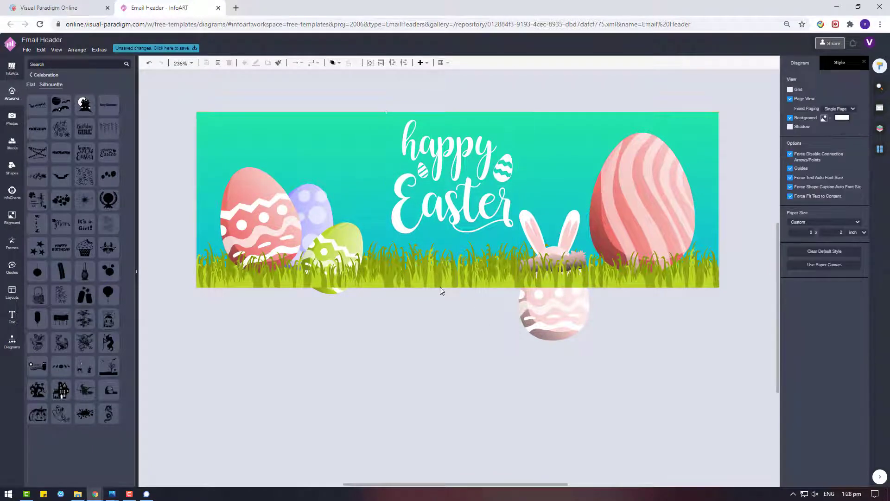
Step: Add two confetti artworks from the flat Celebration collection below the banner
left_click(31, 85)
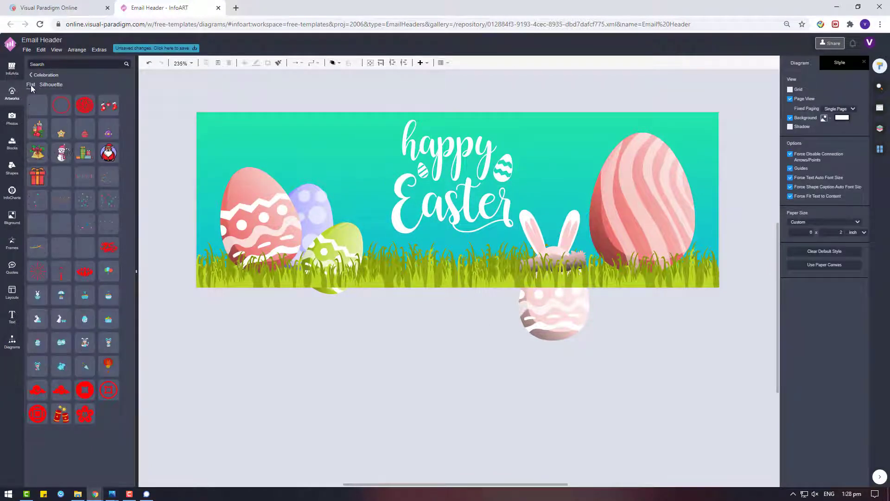
left_click(102, 177)
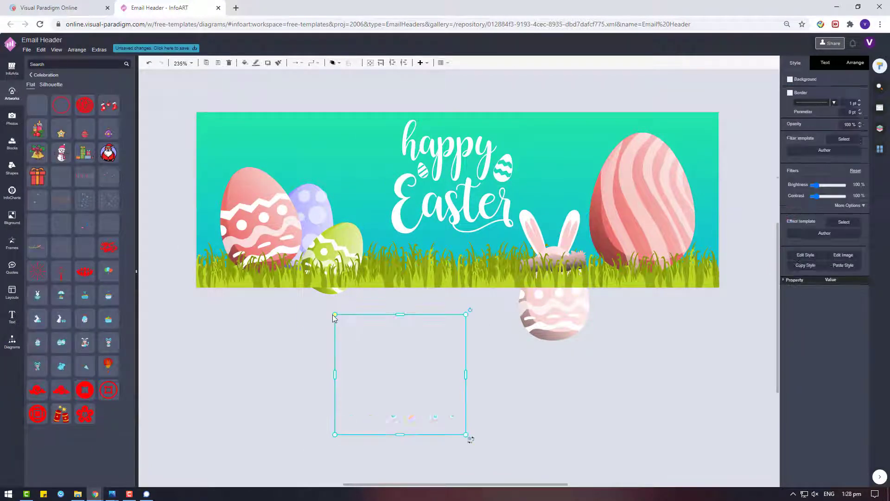
left_click(85, 206)
left_click_drag(308, 362, 276, 319)
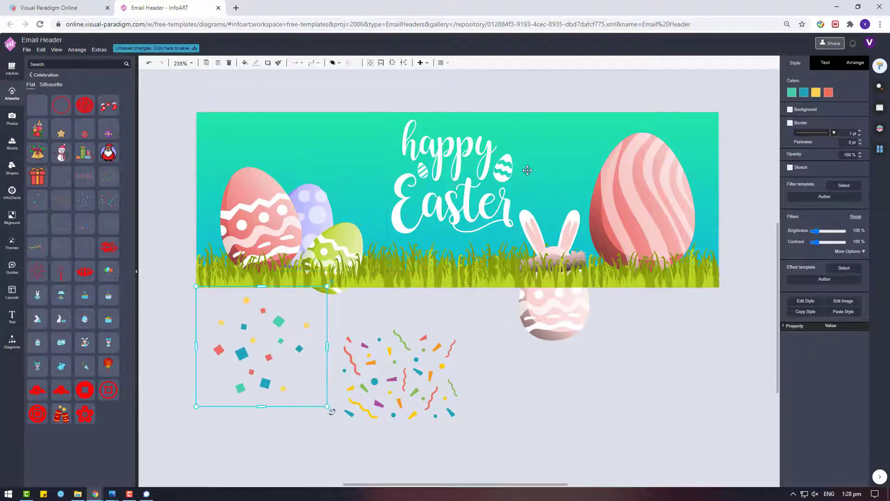
Step: Try the square confetti over the "happy Easter" lettering, then delete it
right_click(465, 150)
key("Escape")
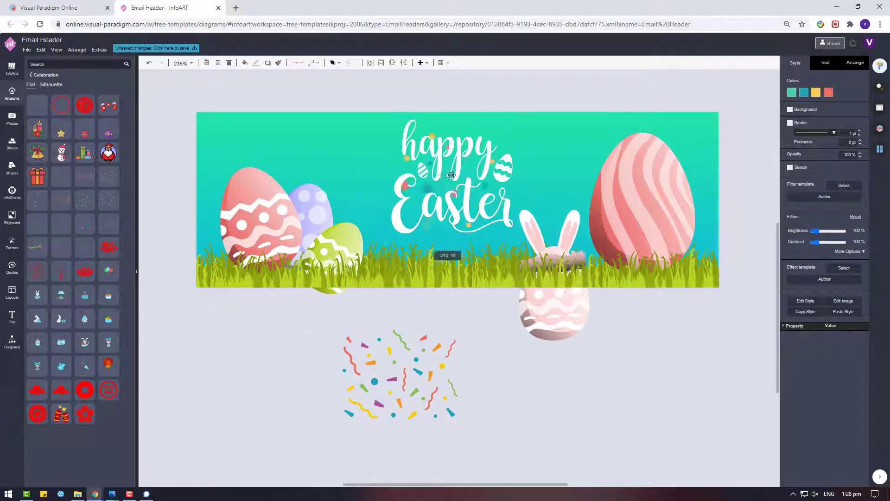
left_click(281, 357)
key("Delete")
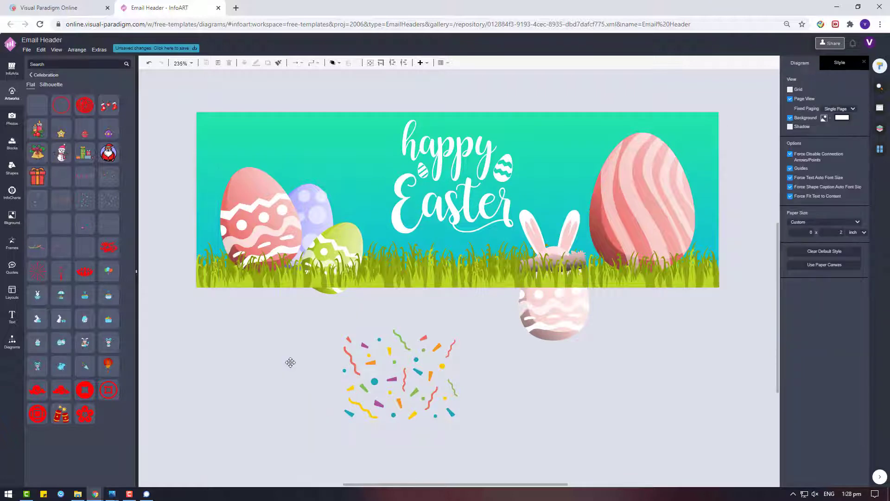
Step: Try one more flat Celebration artwork below the banner, then delete it and the remaining confetti
left_click(408, 377)
left_click_drag(85, 248, 243, 360)
key("Delete")
left_click(390, 357)
key("Delete")
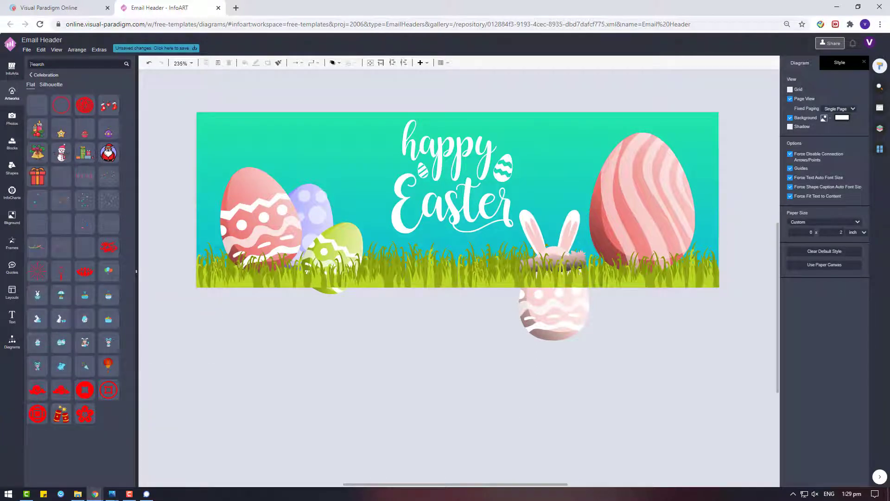
Step: Search the artworks for "cloud" and add a white tiered cloud below the banner
key("Return")
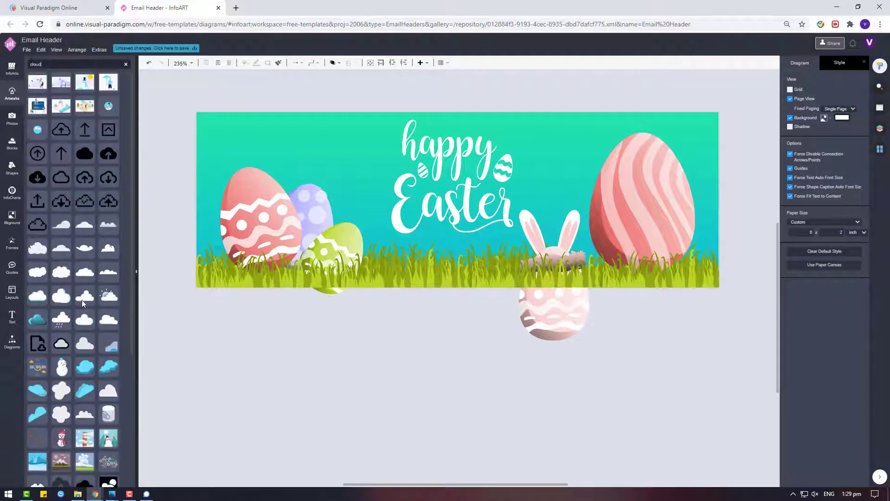
scroll(83, 302, "down", 3)
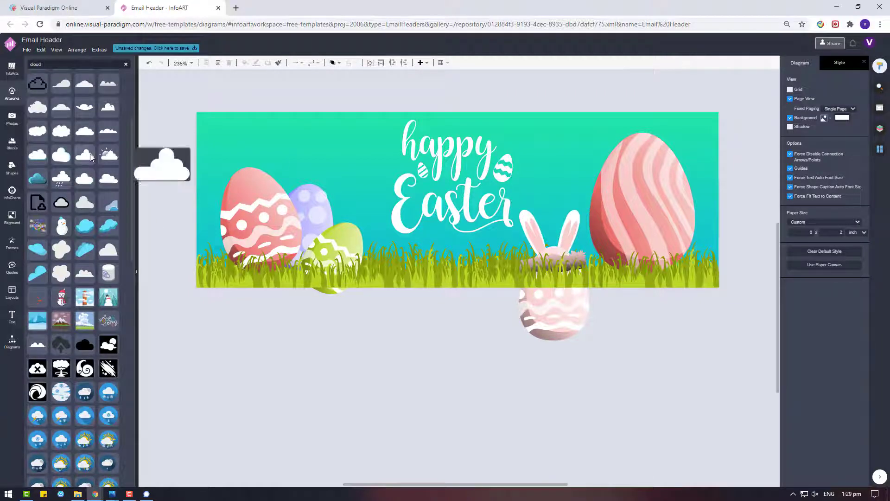
left_click_drag(90, 156, 458, 372)
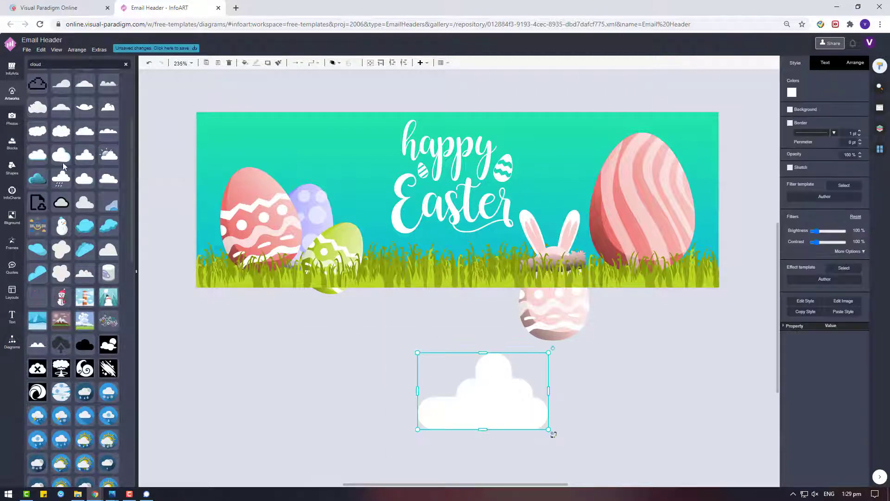
Step: Add several more white and light gray cloud artworks below the banner and spread them out
left_click_drag(86, 132, 219, 380)
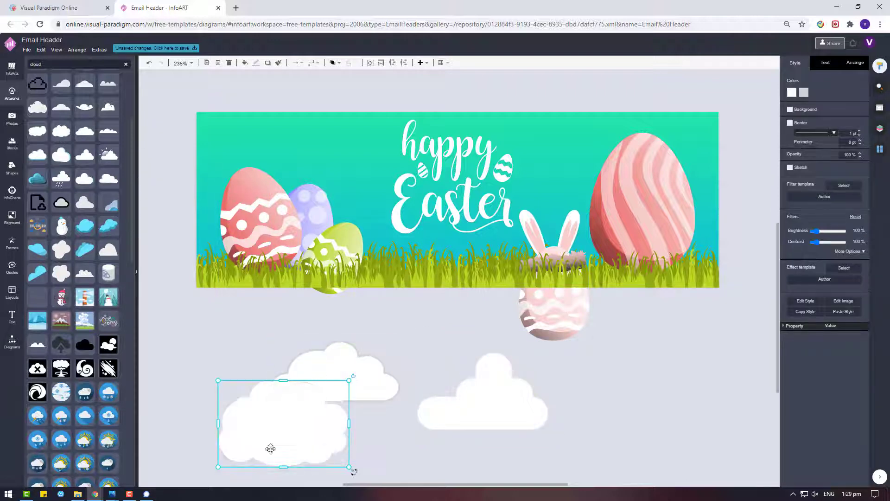
left_click_drag(270, 448, 245, 409)
left_click_drag(275, 368, 375, 384)
left_click(228, 360)
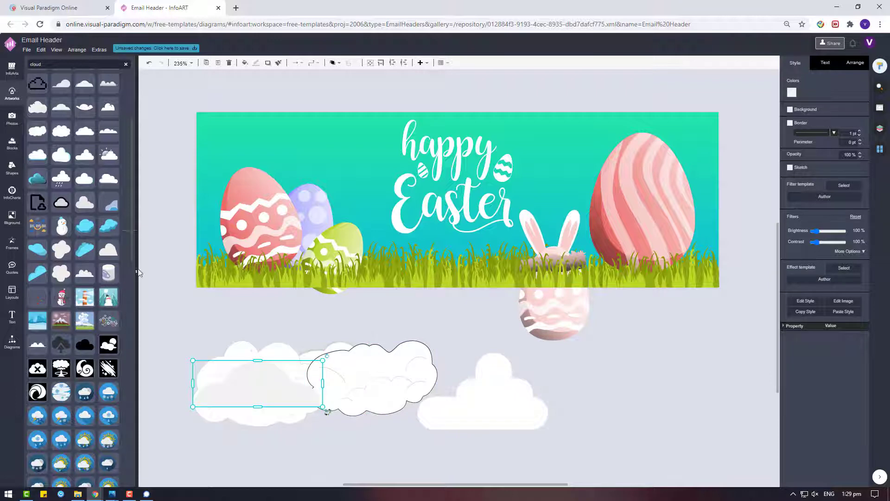
left_click_drag(138, 270, 457, 419)
left_click_drag(85, 272, 602, 402)
left_click_drag(481, 431, 282, 364)
Step: Shrink the tiered white cloud and place it on the banner beside the large striped egg
left_click(433, 414)
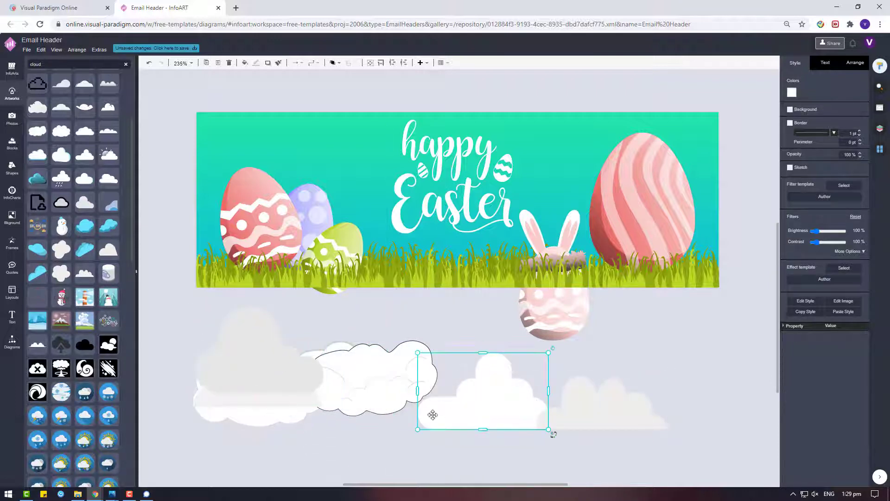
left_click_drag(513, 391, 598, 186)
Step: Recolor the tall light gray cloud white, shrink it and place it across the banner's left edge
left_click_drag(296, 378, 514, 386)
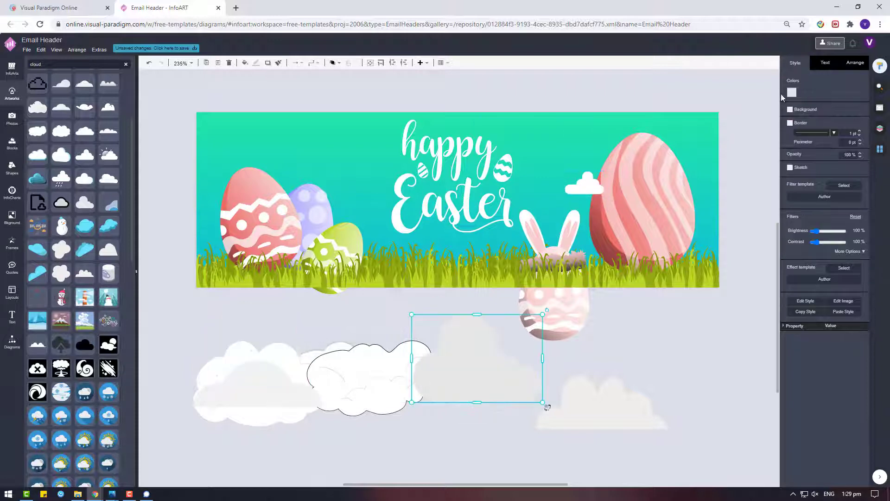
left_click(791, 93)
left_click(552, 364)
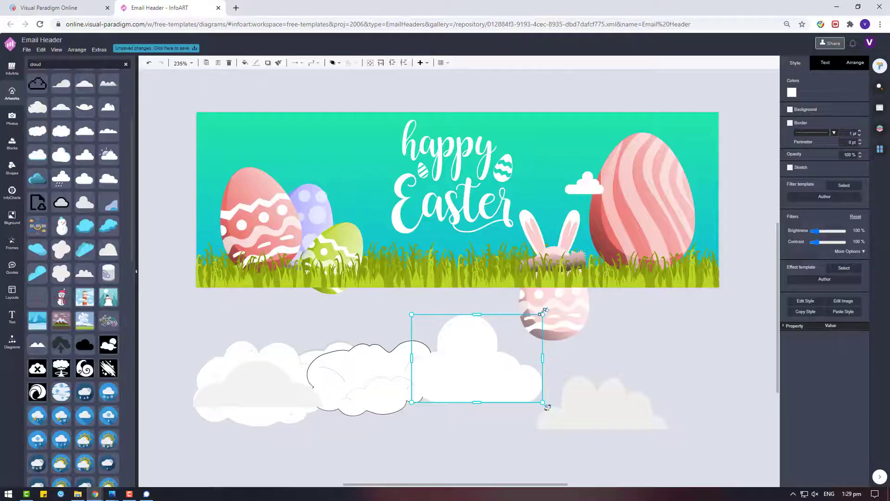
left_click_drag(543, 314, 479, 355)
left_click_drag(468, 388, 229, 174)
Step: Move the other gray cloud aside, recolor the bumpy flat-bottomed cloud FFFFFF and shrink it
left_click_drag(259, 367, 428, 366)
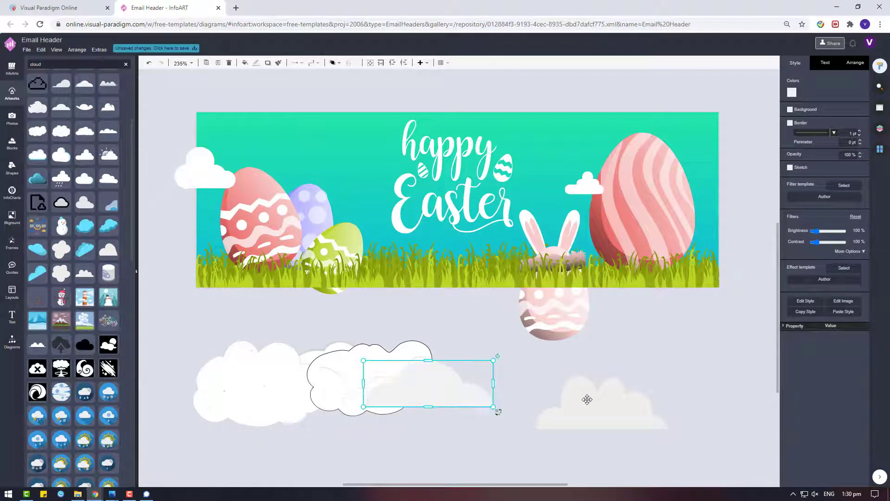
left_click(587, 399)
left_click(791, 93)
left_click(802, 177)
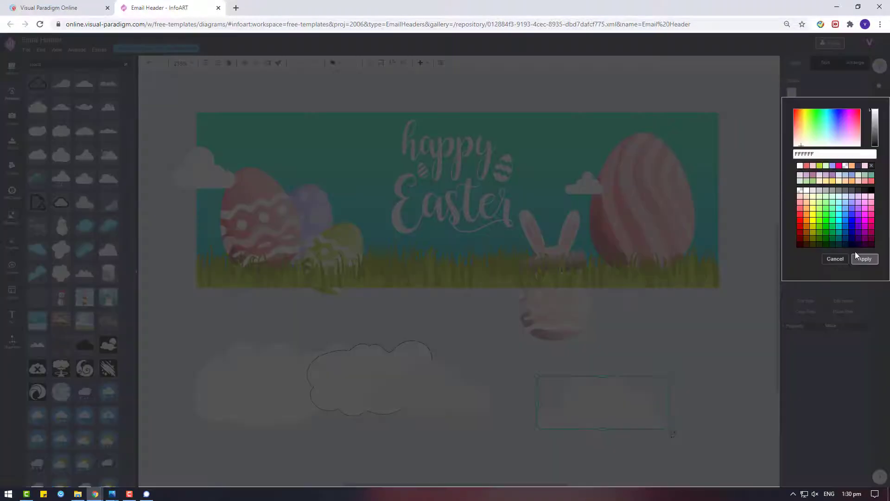
left_click(864, 259)
Step: Recolor the puffy cloud's gray shading white, shrink the cloud and place it above the purple egg
left_click_drag(224, 385, 213, 342)
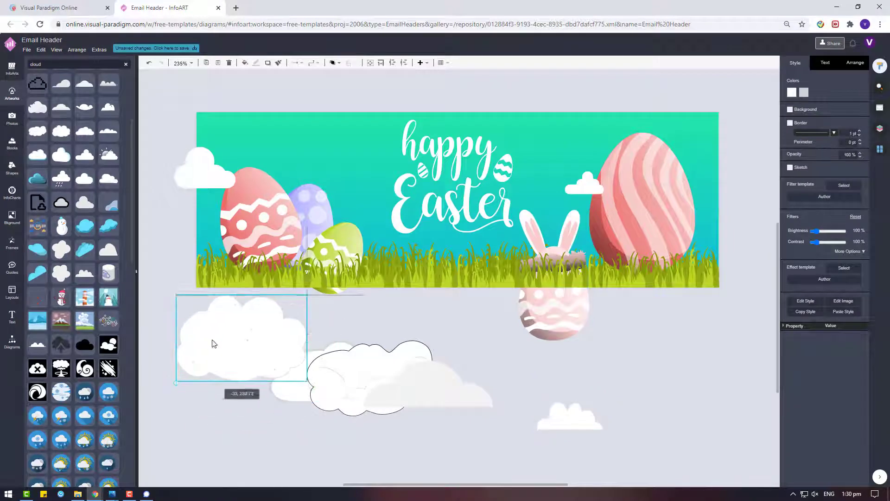
left_click(805, 92)
left_click(802, 175)
left_click(864, 259)
left_click_drag(307, 295, 318, 143)
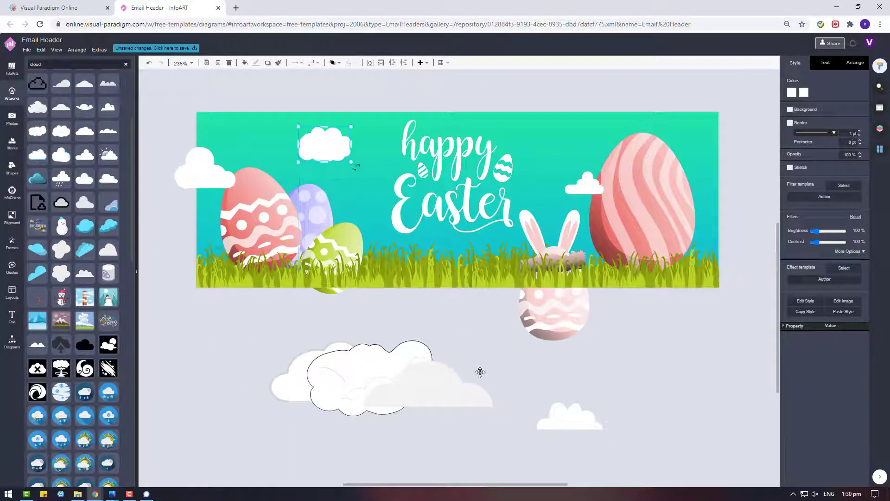
Step: Place the bumpy flat-bottomed cloud over the top of the large striped egg and enlarge it
left_click(519, 380)
left_click_drag(581, 416, 703, 141)
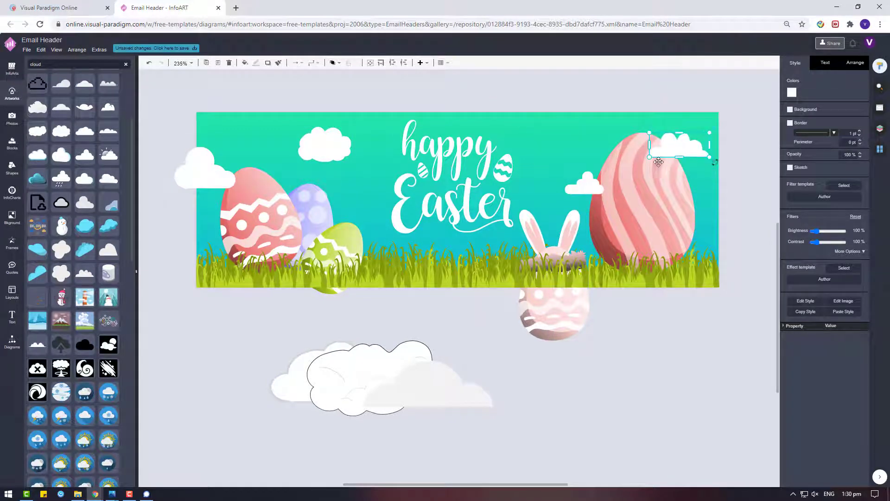
left_click_drag(658, 162, 636, 170)
left_click(673, 363)
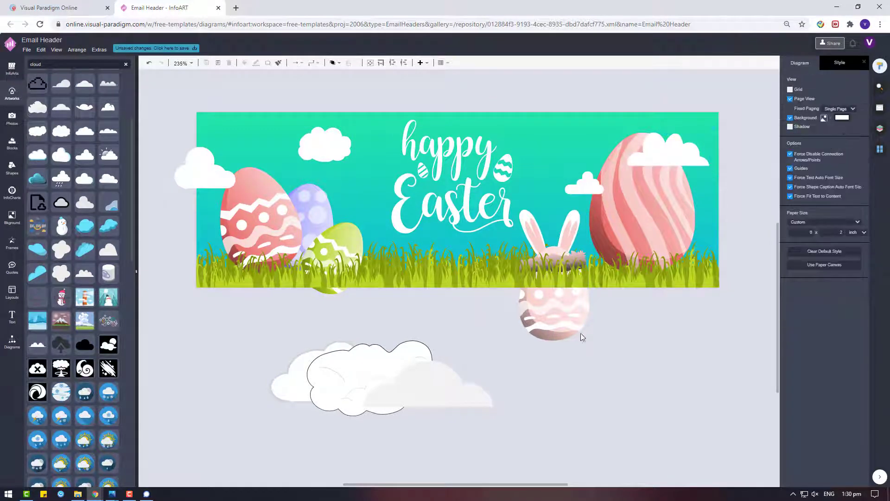
Step: Delete the unused clouds left below the banner
left_click_drag(524, 434, 180, 299)
key("Delete")
Step: Duplicate the puffy cloud, shrink the copy and place it to the right of "happy"
left_click(334, 134)
left_click_drag(334, 134, 530, 134, "ctrl")
left_click(514, 325)
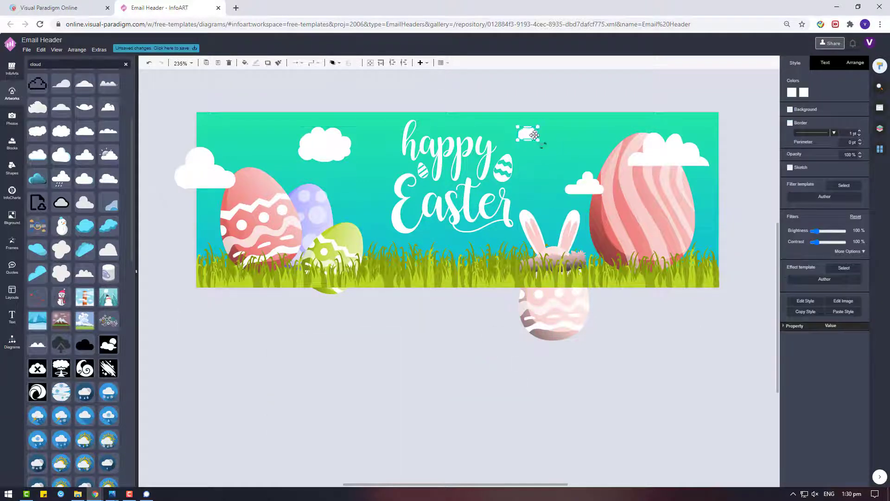
left_click(547, 157)
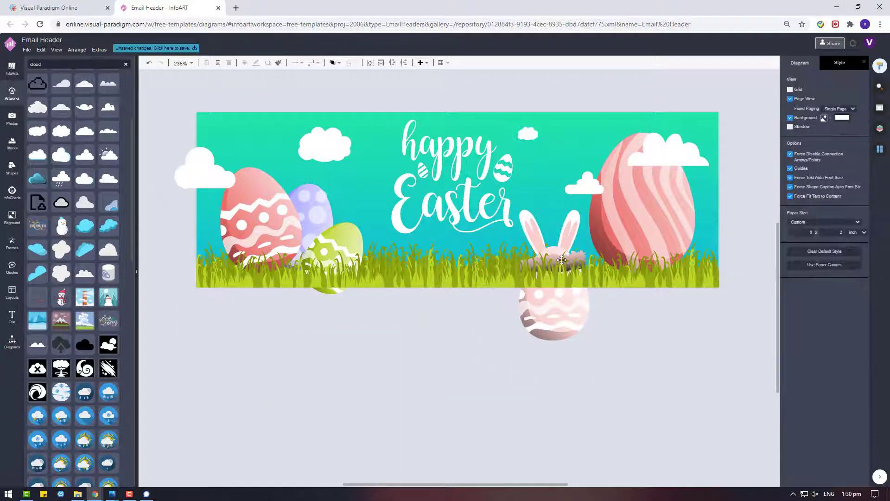
Step: Add a heart and a circle from the diagram shapes below the banner
left_click(11, 343)
left_click_drag(367, 320, 368, 321)
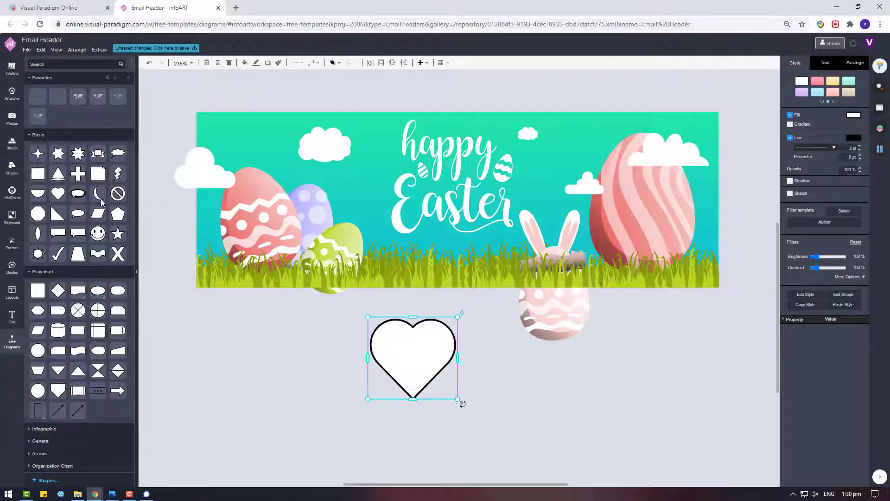
left_click(39, 441)
left_click_drag(111, 347, 314, 344)
Step: Remove the outlines from the heart and the circle
left_click(412, 357)
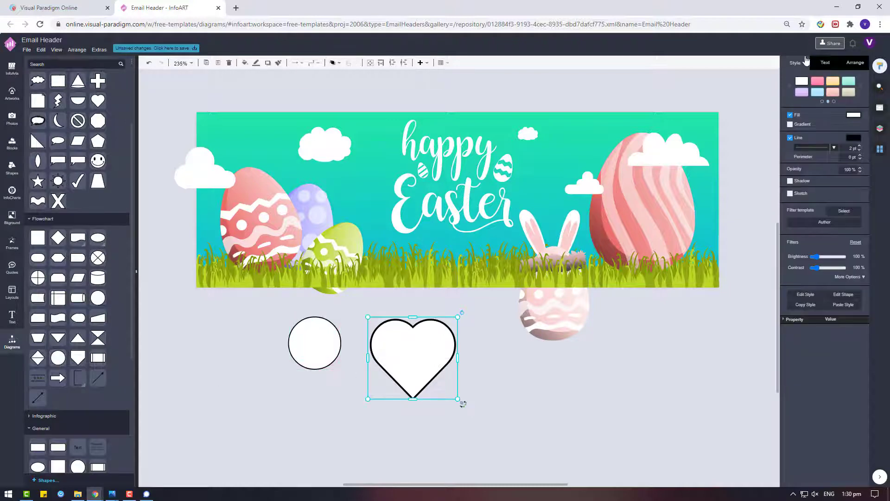
left_click(790, 137)
left_click(317, 342)
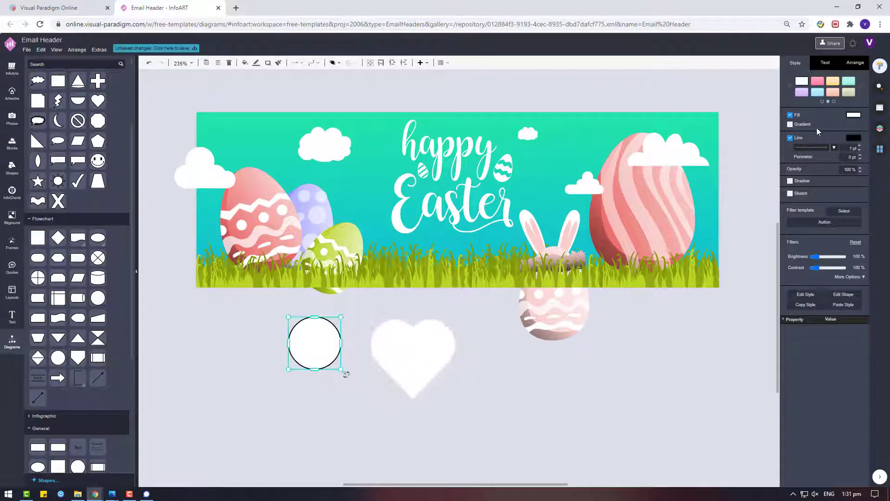
left_click(791, 138)
Step: Shrink the heart, move it to the left of "Easter" on the banner and tilt it
left_click(443, 332)
scroll(462, 310, "up", 2)
left_click_drag(462, 311, 385, 420)
left_click_drag(386, 436, 341, 115)
scroll(403, 241, "up", 2)
scroll(342, 195, "up", 2)
left_click_drag(346, 186, 344, 252)
left_click(382, 290)
left_click(337, 233)
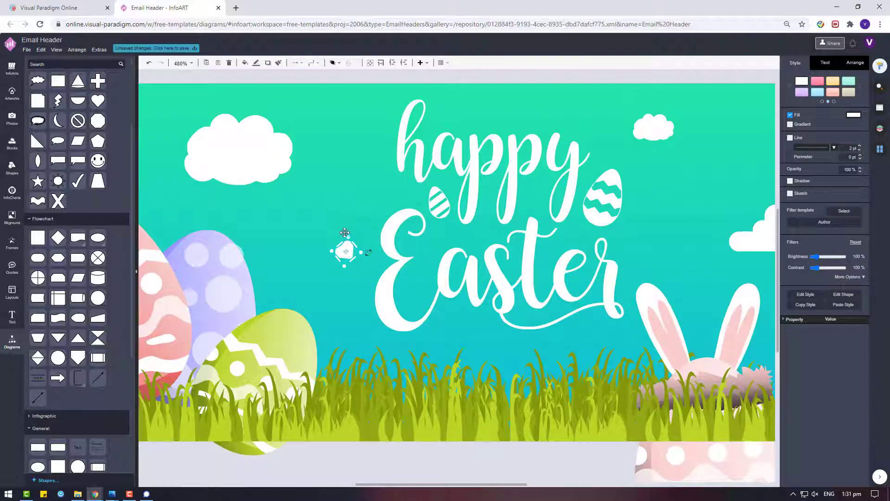
Step: Place a smaller copy of the heart above the "y" of "happy"
scroll(479, 363, "down", 3)
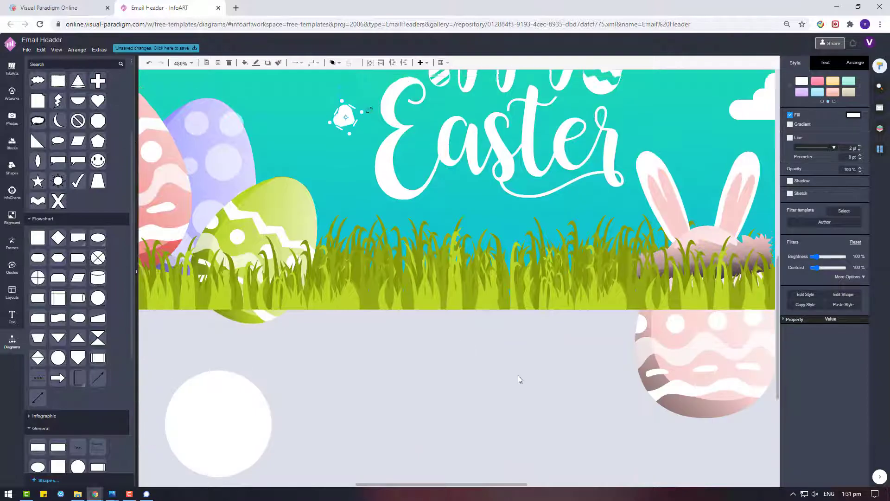
scroll(464, 352, "up", 5)
left_click_drag(383, 324, 553, 211)
left_click(561, 198)
left_click(540, 261)
Step: Shrink the white circle to a small dot and place two such dots to the left of the lettering
scroll(541, 261, "down", 5)
left_click(477, 294)
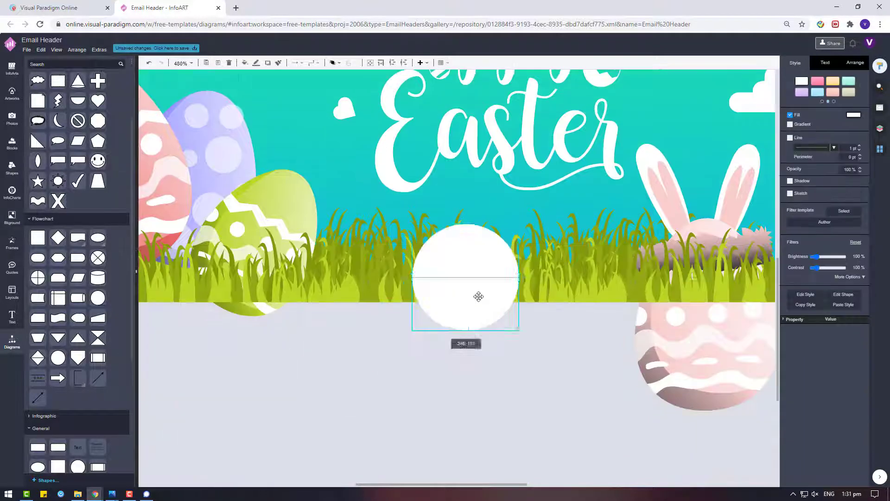
scroll(68, 189, "up", 1)
scroll(68, 188, "down", 5)
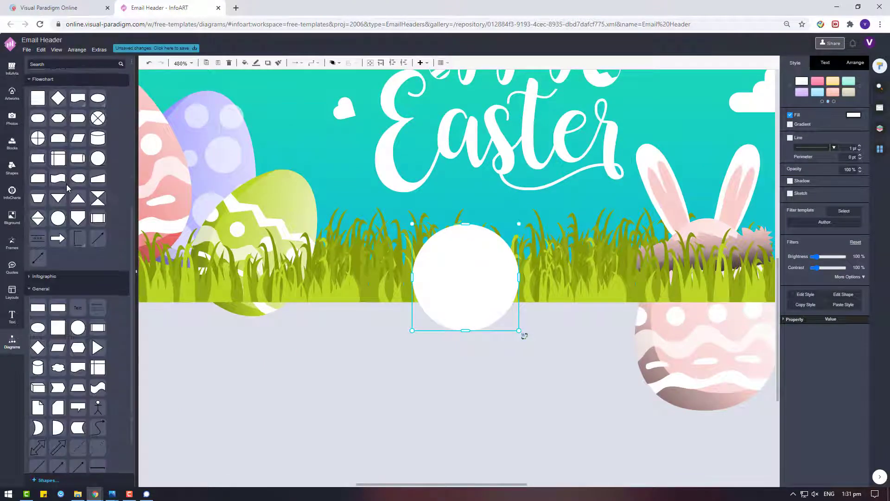
left_click_drag(519, 223, 363, 346)
left_click(424, 330)
left_click(424, 206)
scroll(427, 203, "down", 2)
left_click_drag(363, 251, 380, 253)
key("ctrl+z")
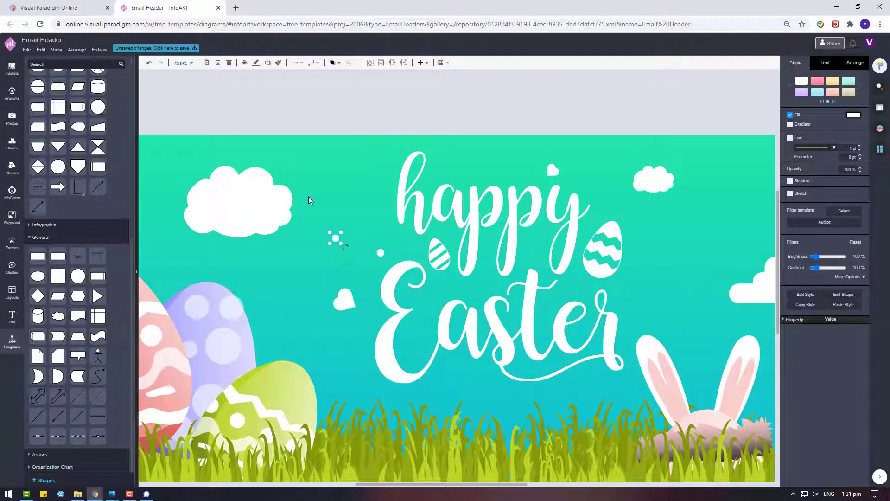
Step: Add two more white dots, one beside the "y" of "happy" and a tiny one above the bunny's left ear
left_click(381, 252)
left_click_drag(474, 289, 614, 199)
left_click(557, 309)
left_click_drag(525, 317, 666, 293)
left_click_drag(714, 245, 637, 319)
left_click(679, 263)
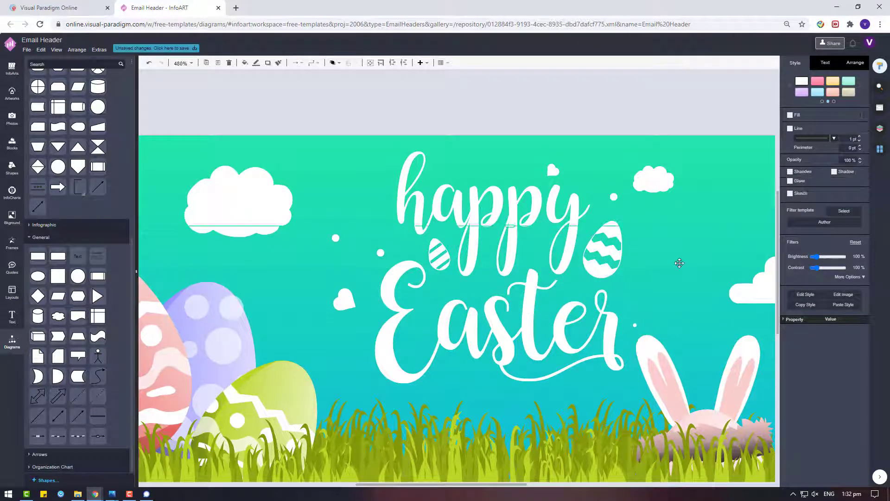
left_click(522, 128)
Step: Place another copy of the white dot to the right of the zigzag egg in the lettering
scroll(585, 285, "down", 1)
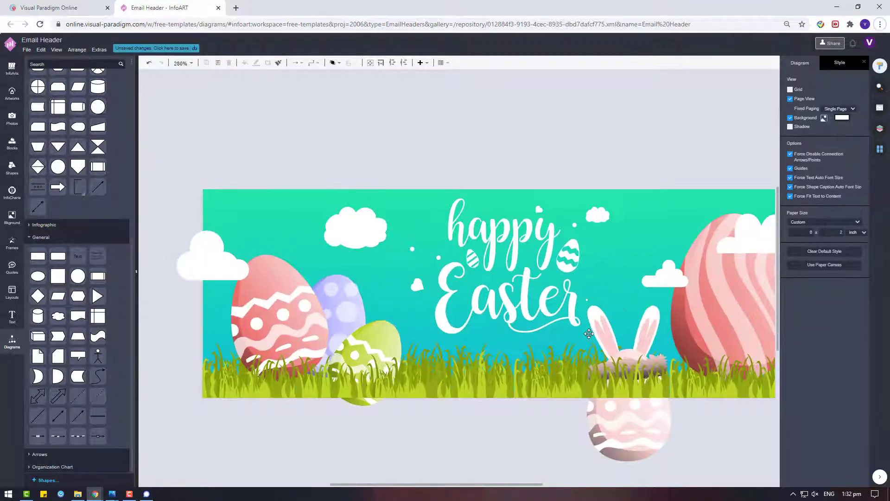
left_click_drag(585, 285, 622, 285)
key("Delete")
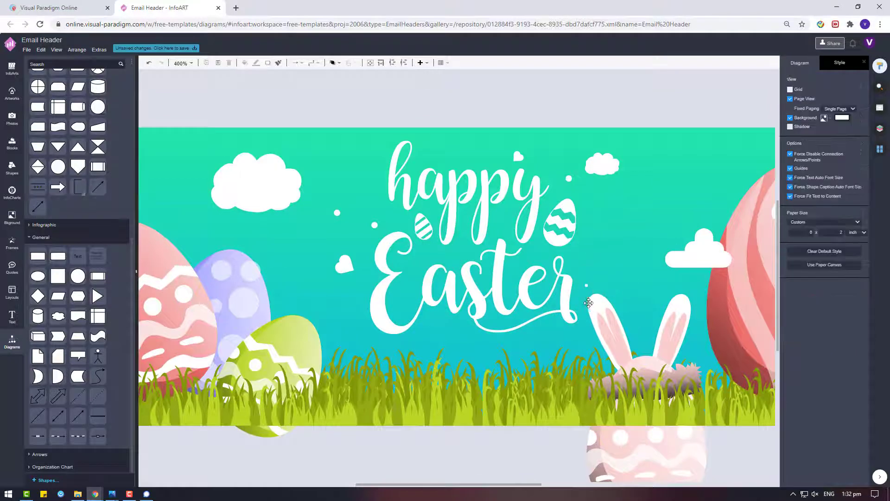
left_click(587, 289)
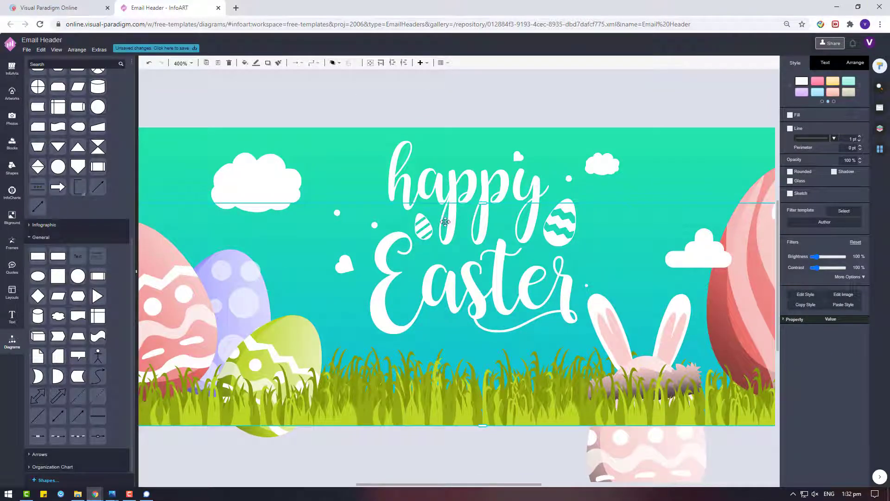
left_click(582, 261)
left_click(568, 179)
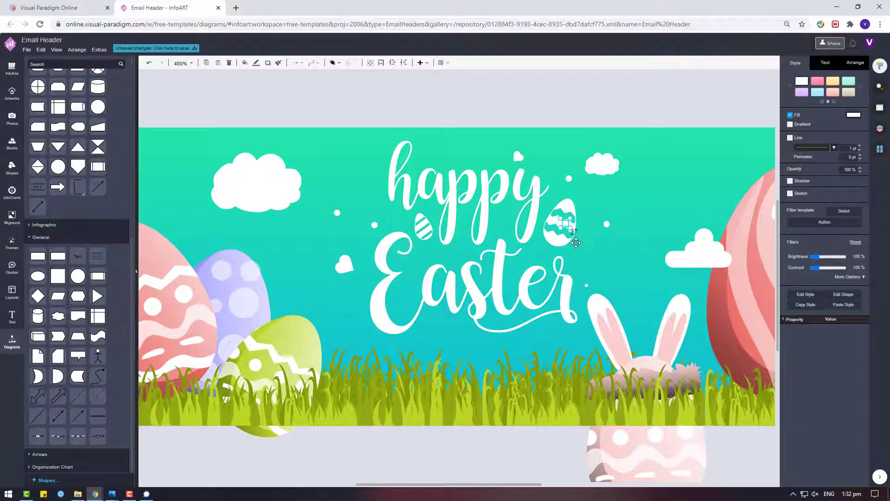
Step: Enlarge a copied white dot and place it between the puffy cloud and "happy"
scroll(573, 246, "up", 3)
left_click_drag(554, 202, 388, 102)
left_click_drag(483, 76, 517, 276)
left_click(637, 166)
scroll(635, 165, "down", 3)
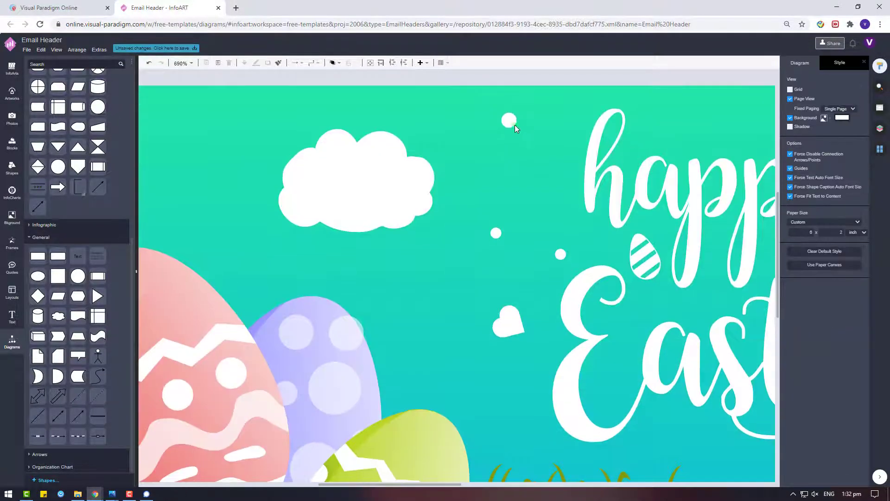
left_click_drag(506, 119, 533, 170)
scroll(539, 243, "down", 2)
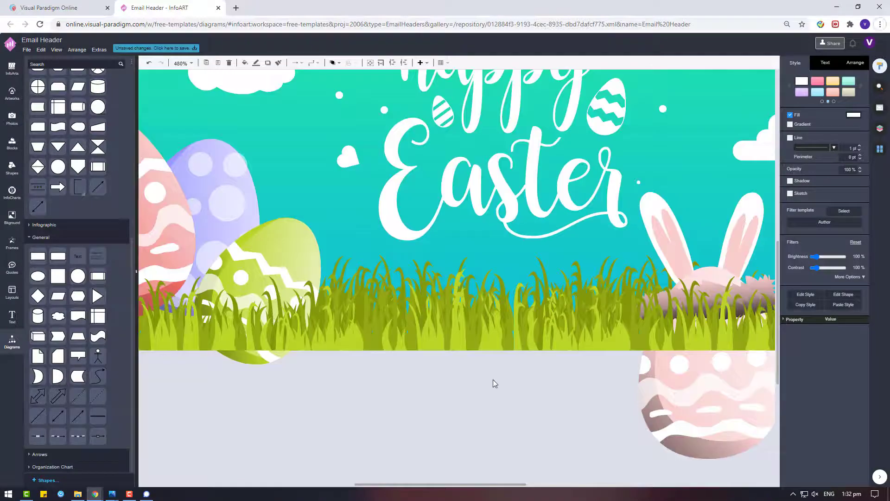
Step: Copy a white dot again and place it small beneath the "a" of "Easter"
left_click(493, 379)
scroll(435, 291, "up", 1)
scroll(434, 292, "up", 2)
left_click(366, 143)
scroll(411, 231, "down", 3)
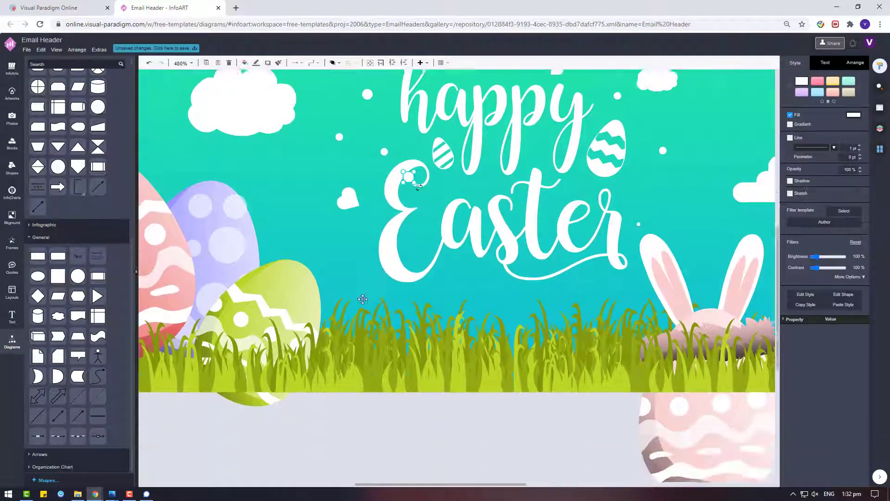
scroll(459, 167, "up", 3)
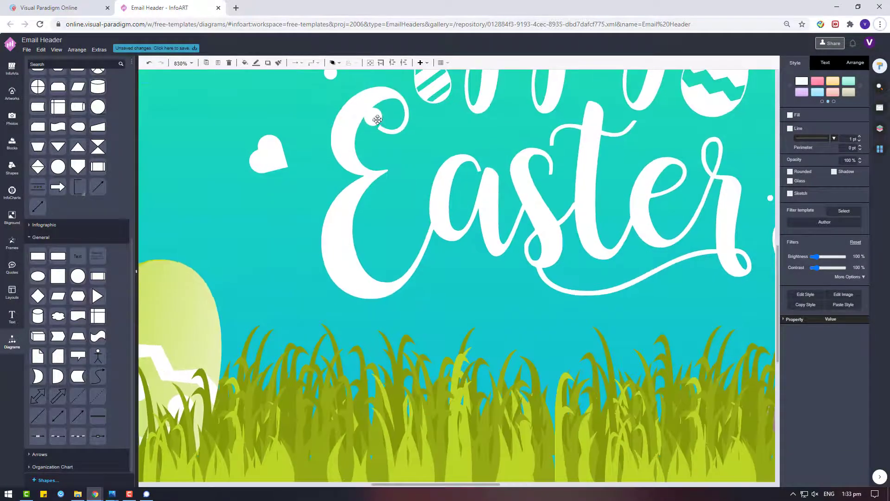
left_click_drag(376, 118, 484, 275)
scroll(531, 293, "down", 2)
scroll(470, 203, "up", 1)
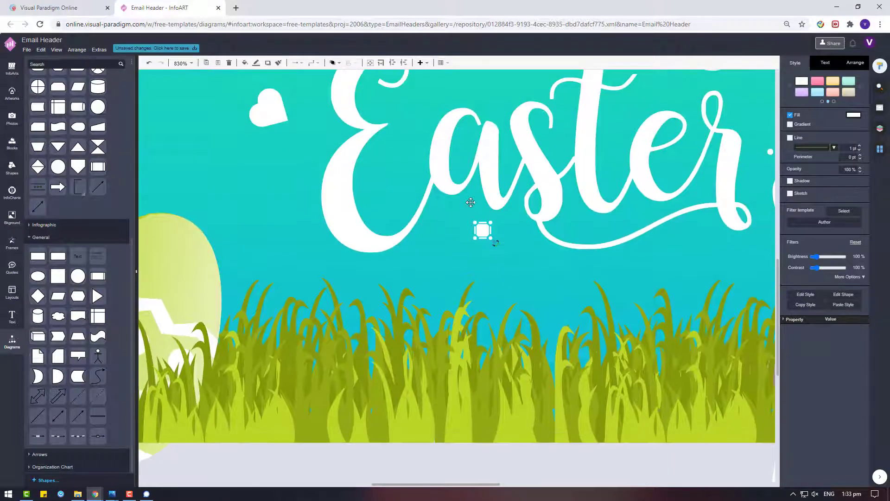
Step: Copy the dot beneath "Easter" and place one copy just above the grass to its right
scroll(487, 232, "down", 2)
key("ctrl+c")
key("ctrl+v")
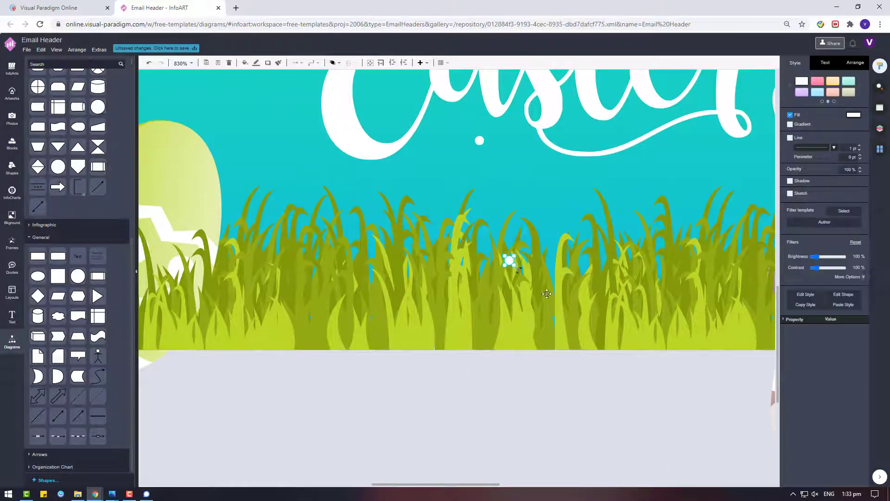
key("ctrl+v")
left_click(522, 374)
left_click_drag(538, 362, 644, 198)
left_click(632, 370)
Step: Enlarge the remaining dot copy and place it below the end of the "Easter" flourish
left_click(511, 260)
left_click(473, 383)
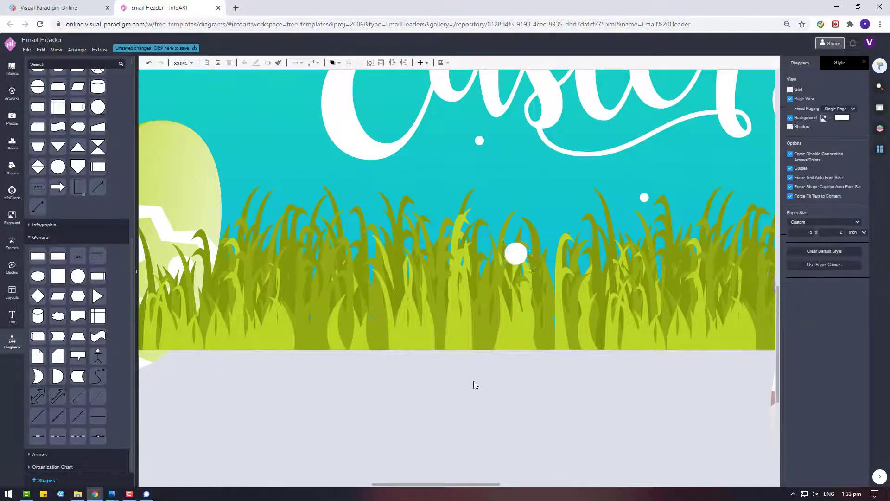
scroll(473, 383, "down", 4)
scroll(497, 353, "up", 2)
left_click_drag(492, 304, 619, 238)
left_click(537, 385)
scroll(478, 343, "down", 3)
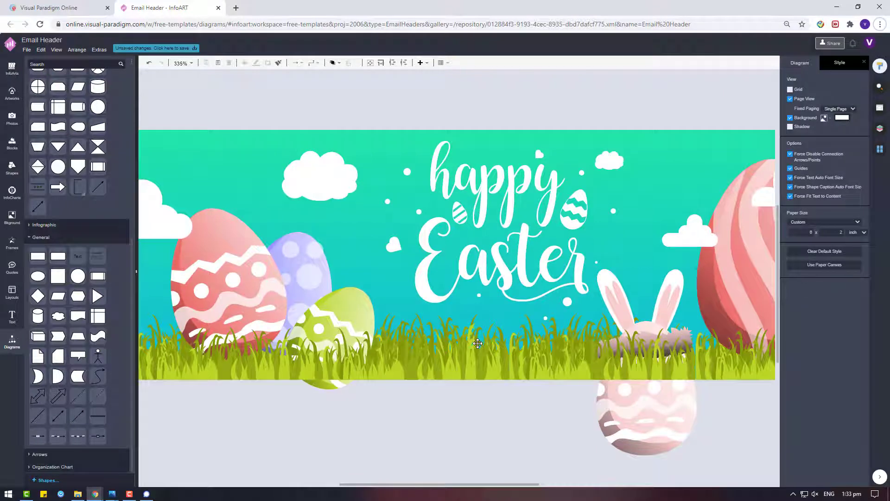
left_click(12, 167)
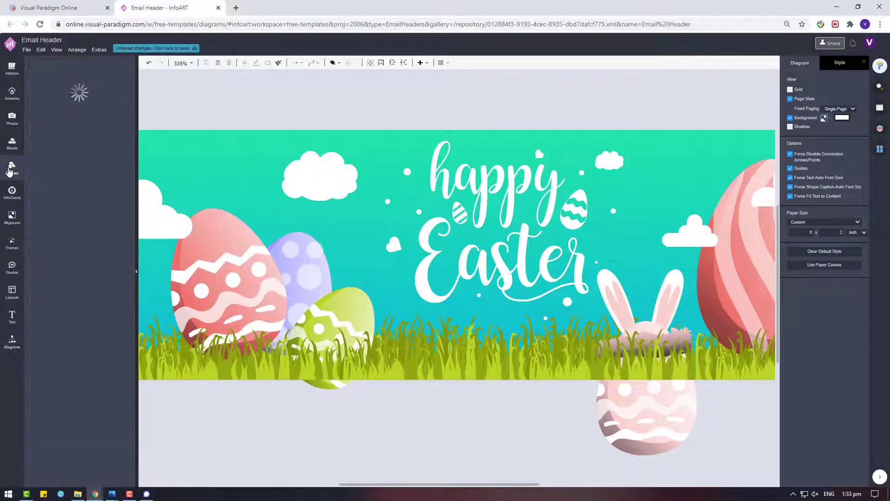
left_click(125, 268)
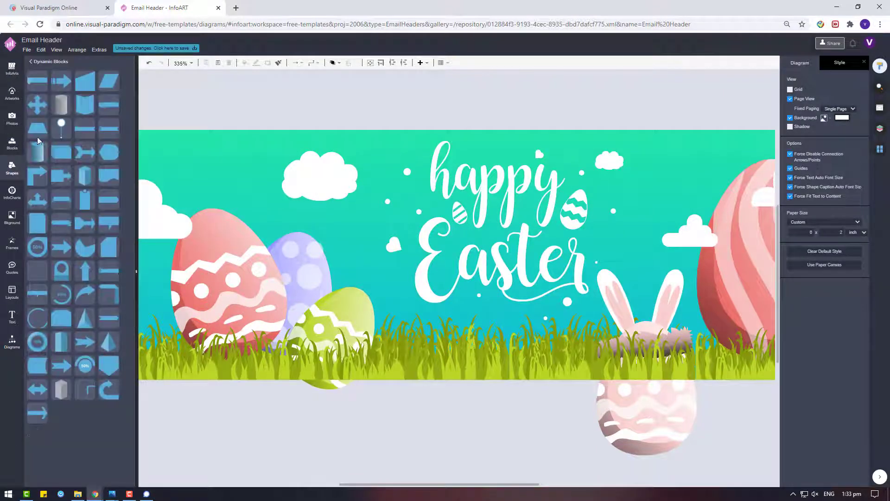
left_click_drag(102, 111, 345, 398)
left_click_drag(596, 302, 529, 325)
mouse_move(482, 347)
left_mouse_down()
mouse_move(500, 279)
mouse_move(479, 339)
left_mouse_up()
mouse_move(548, 337)
left_mouse_down()
mouse_move(549, 352)
mouse_move(546, 324)
mouse_move(547, 341)
left_mouse_up()
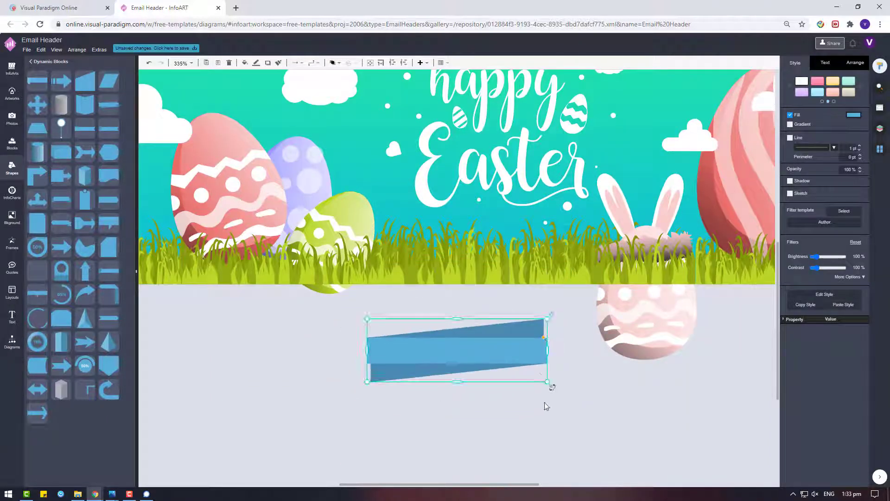
key("Delete")
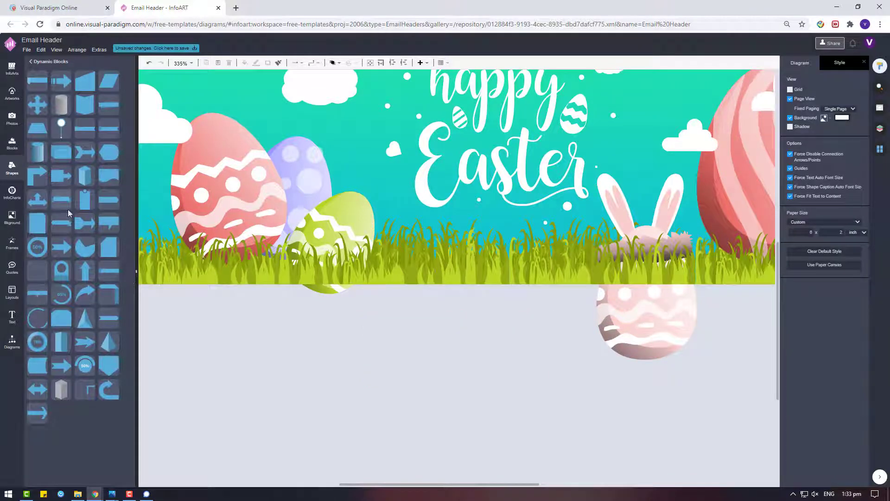
Step: Add a folded ribbon shape below the header and fill it with orange FFB570
left_click_drag(274, 336, 599, 423)
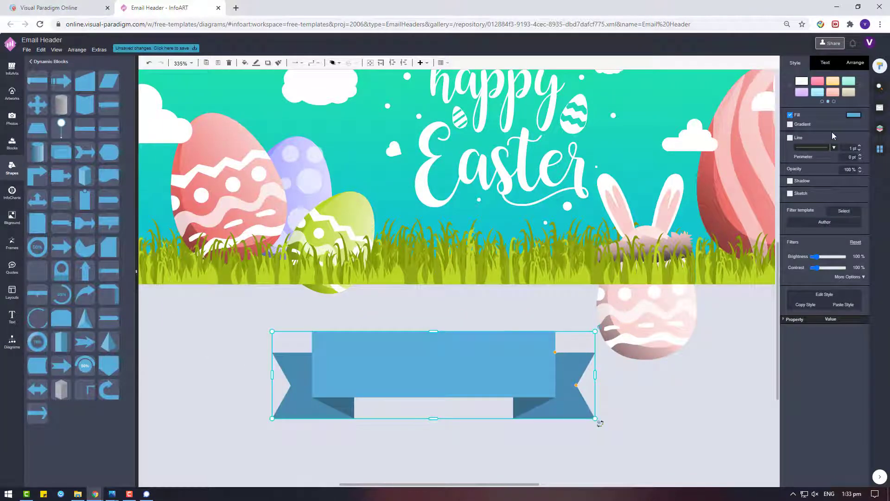
left_click(854, 115)
left_click(807, 187)
left_click(852, 188)
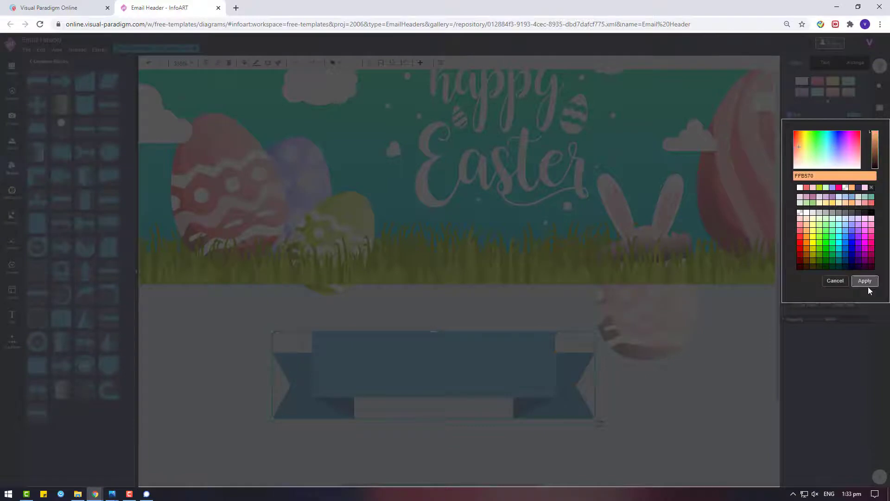
left_click(867, 284)
Step: Shrink the orange ribbon, make its folds shallower, and place it directly under the "Easter" lettering
left_click_drag(595, 331, 526, 366)
left_click_drag(400, 357, 420, 385)
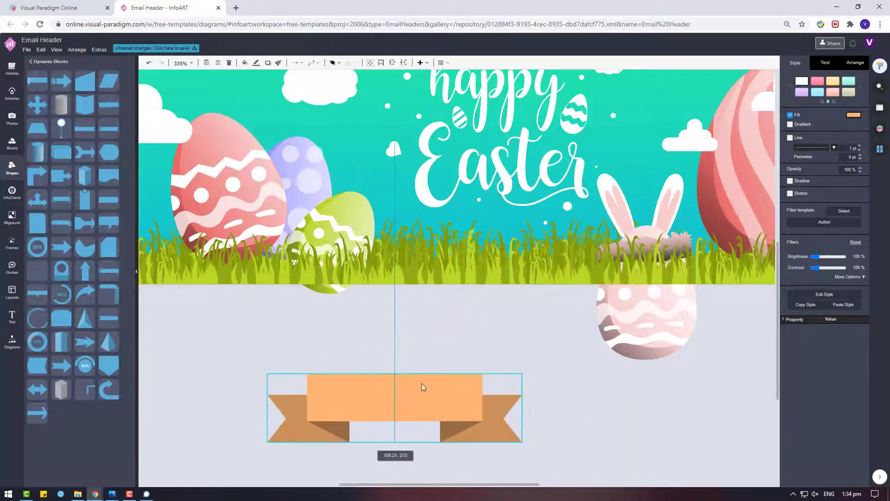
left_click_drag(483, 396, 483, 380)
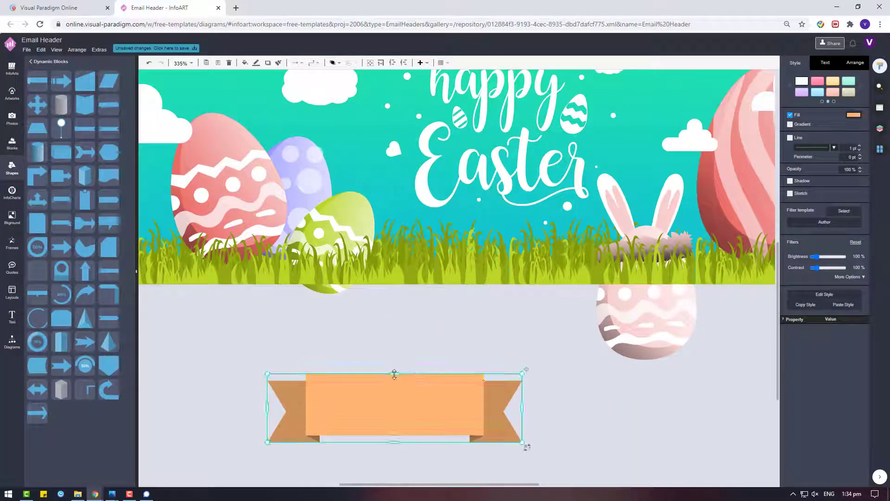
left_click_drag(394, 374, 517, 236)
left_click(530, 338)
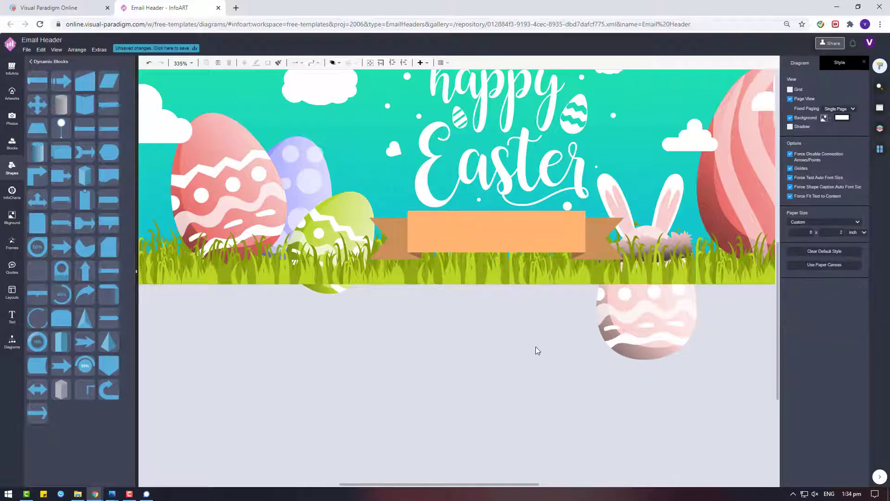
scroll(535, 347, "down", 4)
scroll(524, 308, "up", 2)
scroll(524, 307, "up", 3)
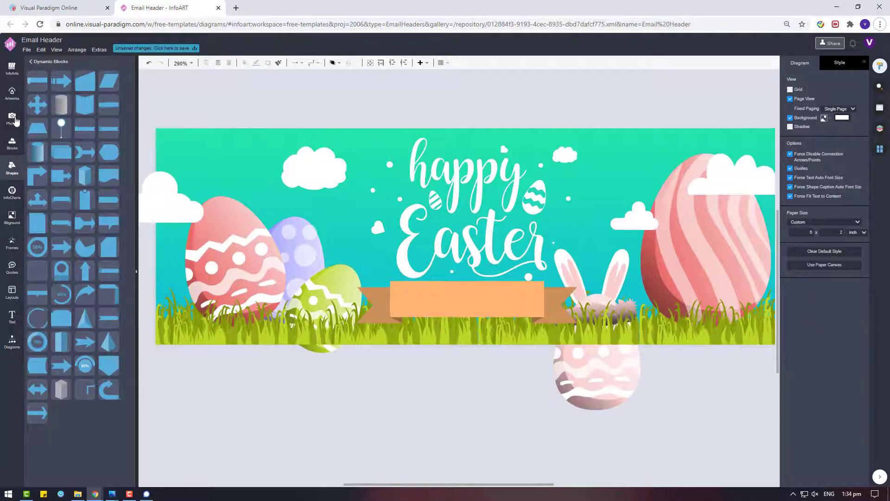
Step: Insert the green "Lorem ipsum Dolor" ribbon block with notched ends below the header and delete the orange ribbon
left_click(10, 151)
scroll(109, 328, "down", 4)
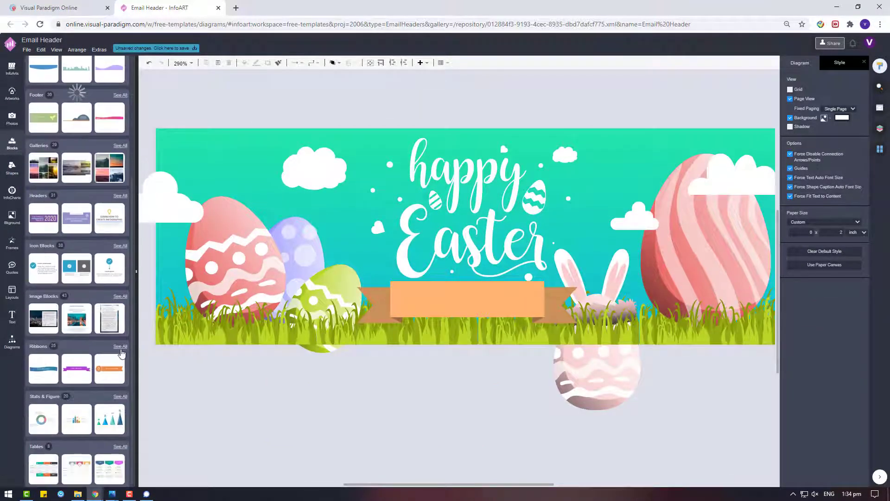
left_click(123, 347)
mouse_move(38, 241)
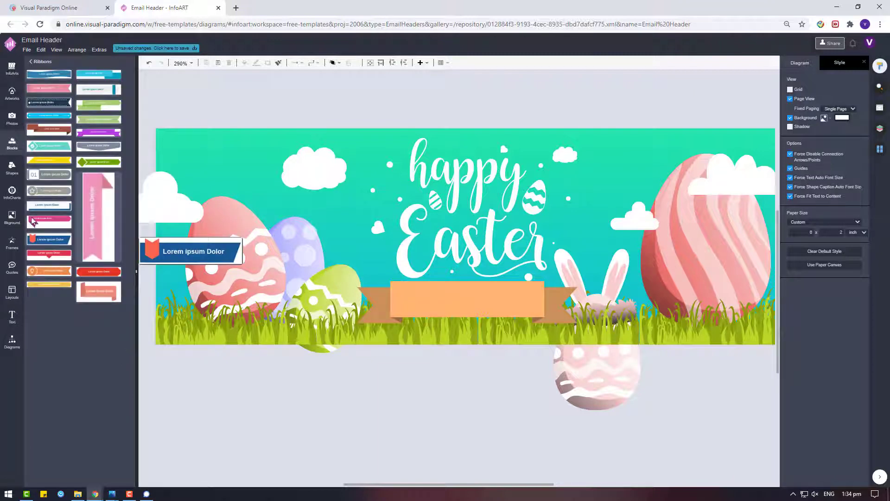
left_click_drag(99, 123, 298, 373)
left_click(489, 290)
key("Delete")
Step: Shrink the green ribbon block and reposition it in the empty area below the header
left_click(570, 388)
left_click_drag(605, 370, 485, 390)
left_click(442, 429)
left_click_drag(376, 399, 400, 412)
Step: Shrink the bunny slightly and move it against the large striped egg
scroll(552, 362, "down", 1)
left_click(588, 324)
left_click_drag(553, 204, 562, 225)
left_click_drag(629, 353, 642, 334)
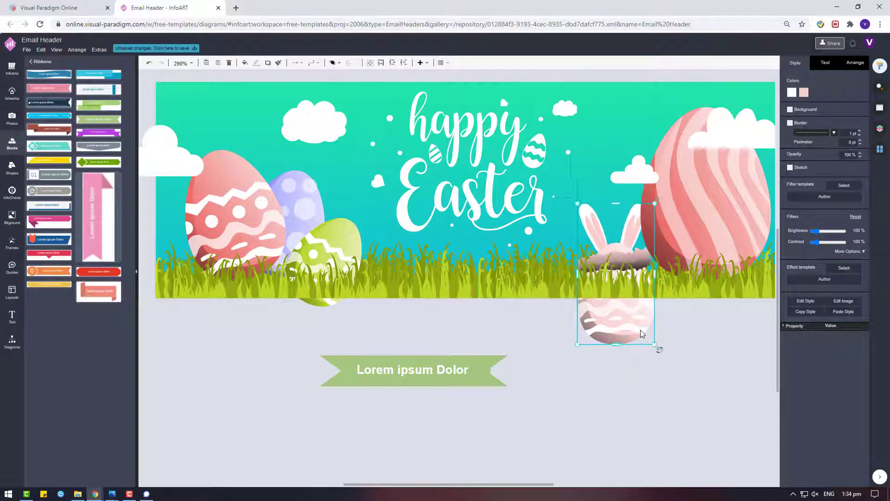
left_click(517, 341)
Step: Move the green ribbon onto the grass edge, centred under the "Easter" lettering
left_click_drag(469, 369, 529, 249)
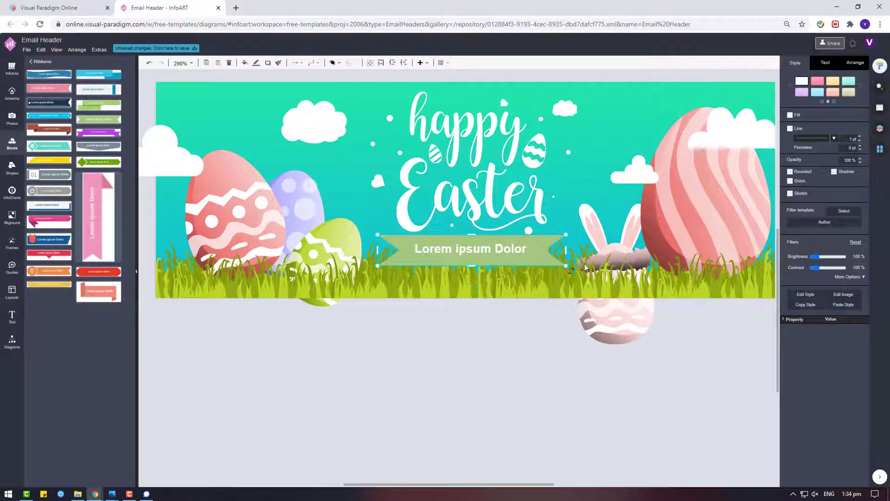
left_click(823, 64)
left_click(790, 67)
Step: Try to clear the ribbon's placeholder text, and undo the text deletion and the ribbon move
double_click(509, 251)
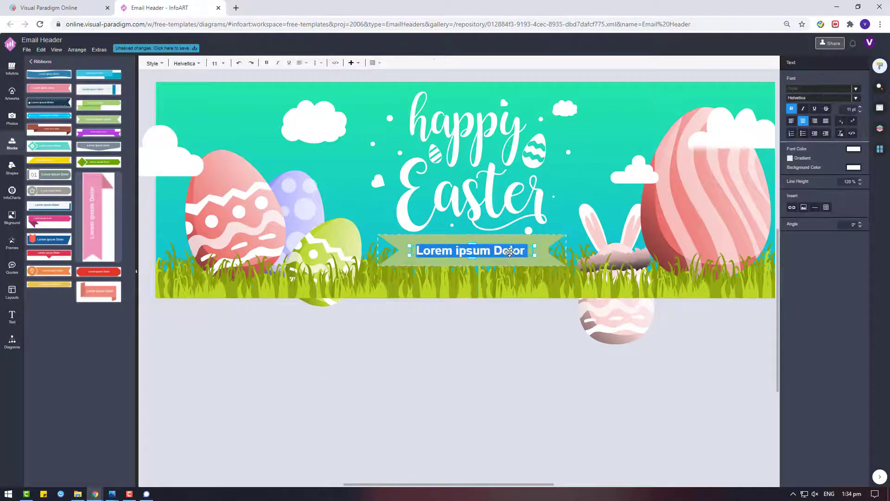
key("BackSpace")
left_click(516, 258)
key("ctrl+z")
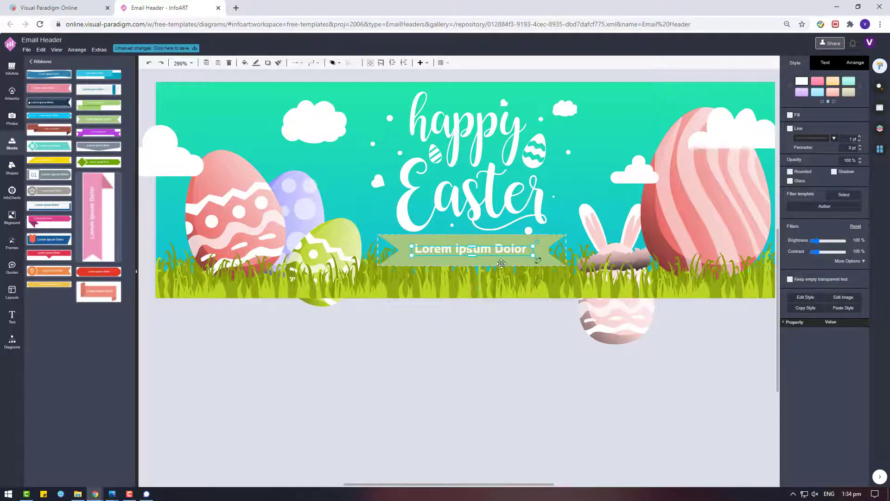
double_click(506, 246)
key("BackSpace")
left_click(489, 398)
left_click_drag(500, 265, 487, 385)
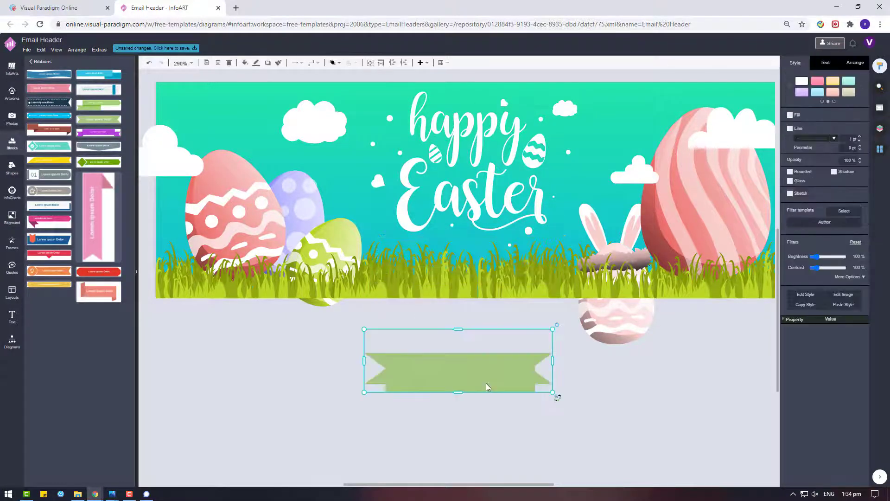
key("ctrl+z")
key("ctrl+z")
left_click(501, 259)
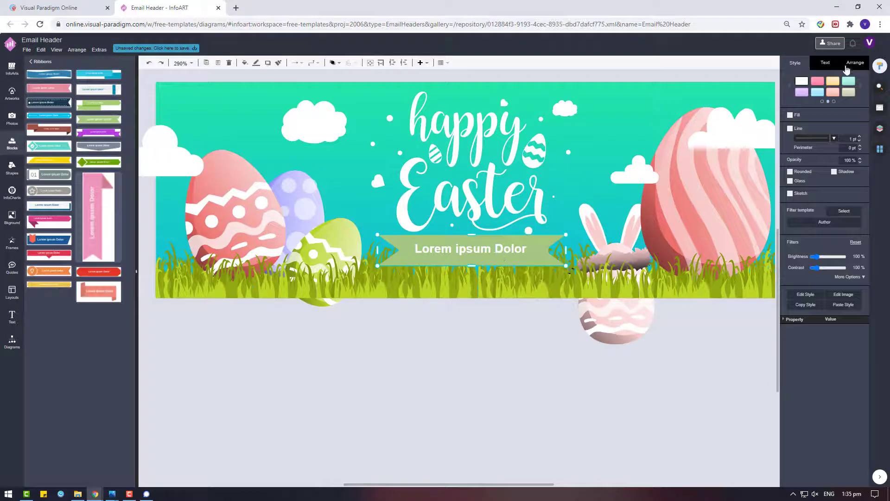
left_click(823, 65)
left_click(856, 88)
left_click(788, 157)
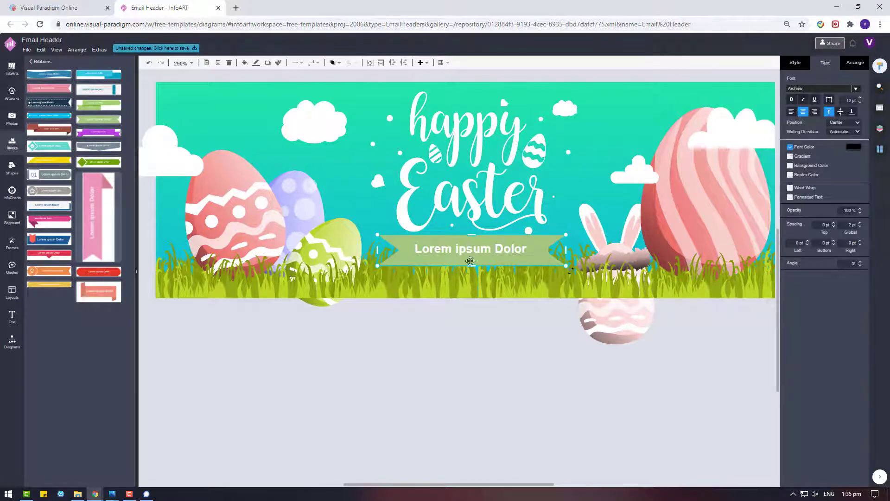
Step: Move the "Lorem ipsum Dolor" text off the ribbon into the empty area below the header
left_click(490, 249)
left_click_drag(490, 249, 490, 393)
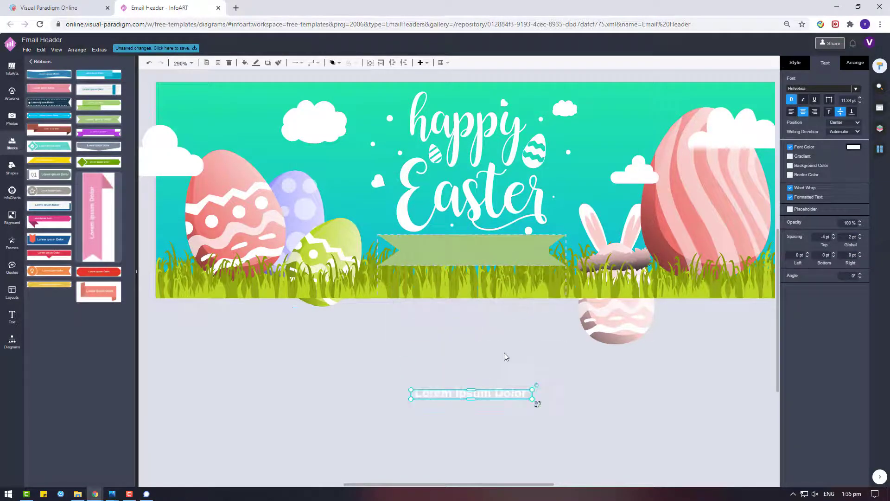
left_click(569, 390)
Step: Ungroup the ribbon block and shift the green ribbon slightly down over the grass
left_click(481, 250)
right_click(481, 250)
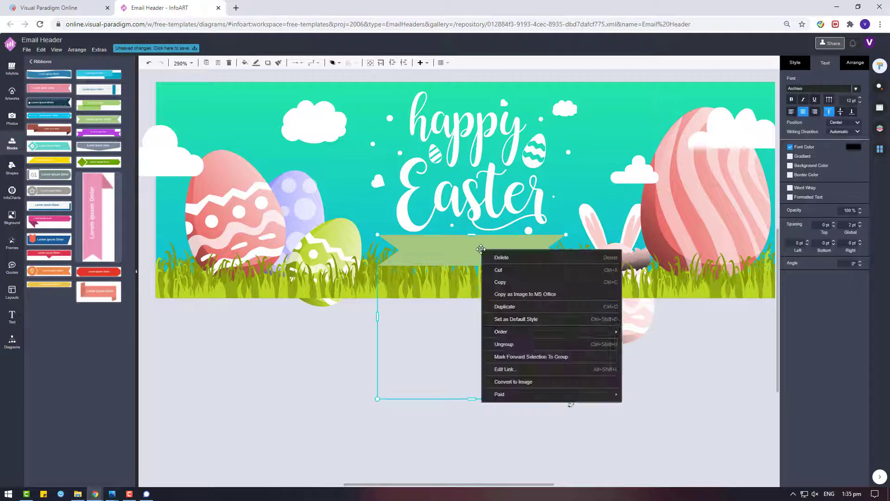
left_click(510, 342)
right_click(512, 258)
left_click(527, 352)
left_click(526, 353)
mouse_move(513, 243)
left_mouse_down()
mouse_move(507, 306)
mouse_move(514, 251)
left_mouse_up()
Step: Fill the ribbon's centre band with coral red
left_click(795, 64)
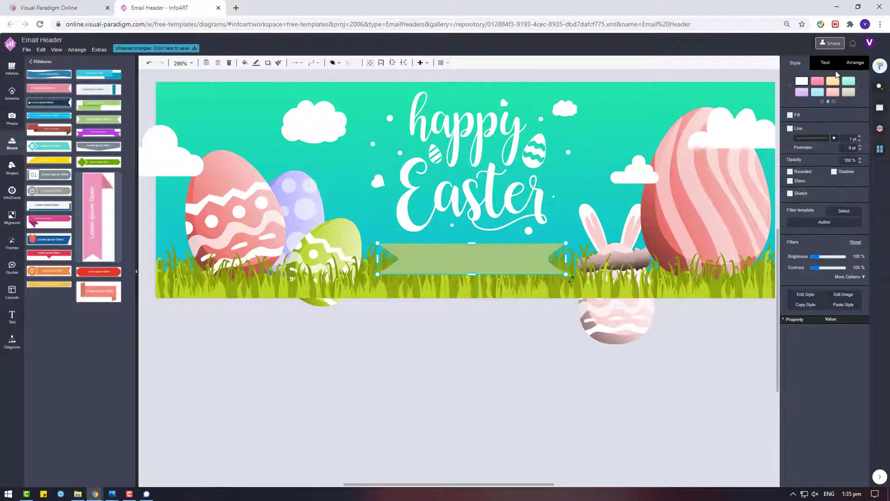
left_click(515, 251)
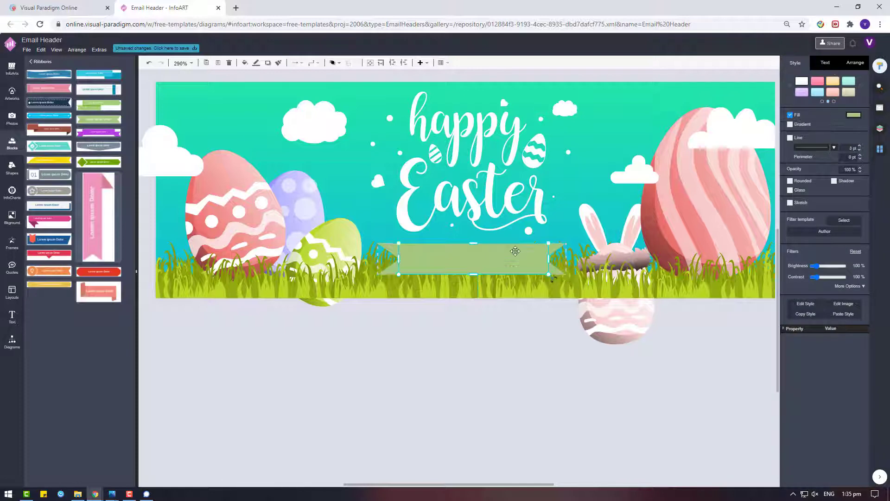
left_click(853, 115)
left_click(812, 195)
left_click(866, 278)
Step: Fill both notched tails of the ribbon with the same coral red as the centre band
left_click(392, 253)
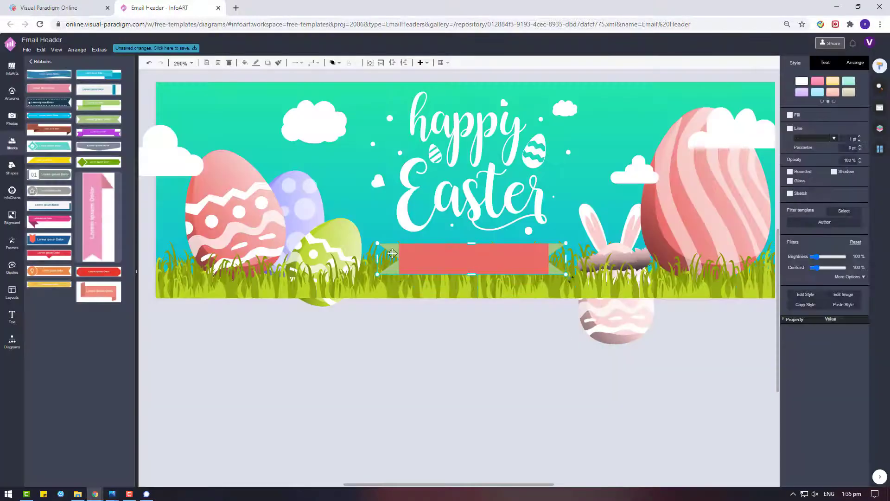
left_click(392, 252)
left_click(853, 116)
left_click(798, 192)
left_click(866, 278)
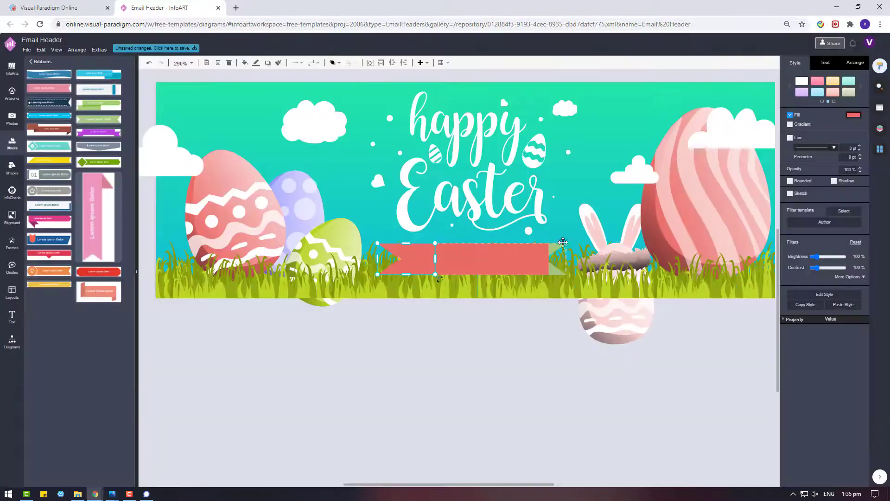
left_click(556, 246)
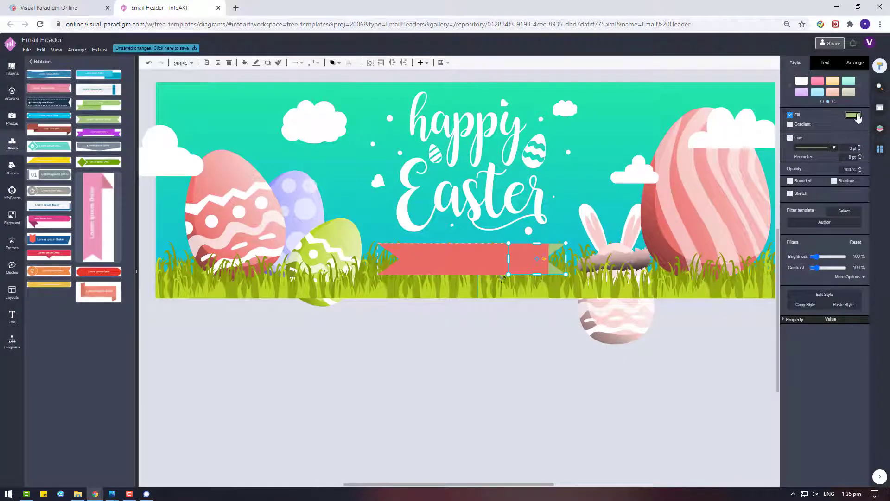
left_click(853, 115)
left_click(798, 192)
left_click(866, 278)
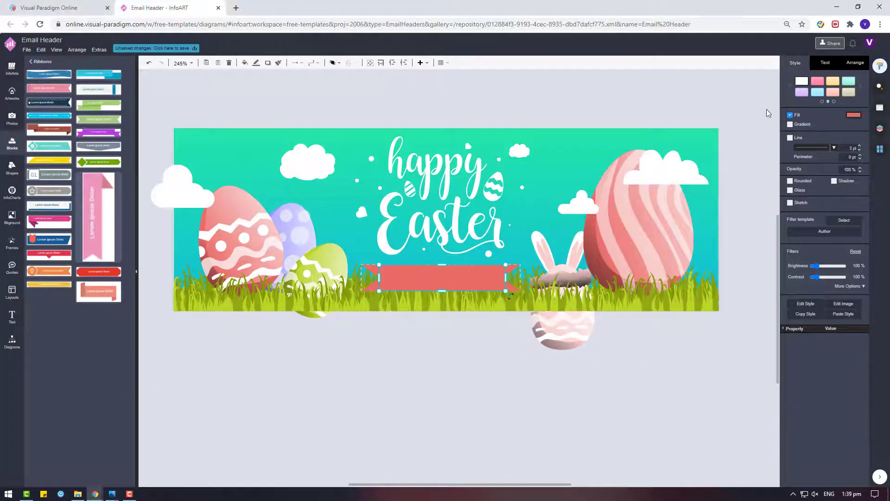
Step: Change the fill of the ribbon's centre band to light orange
left_click(853, 116)
left_click(808, 188)
left_click(866, 281)
left_click(510, 336)
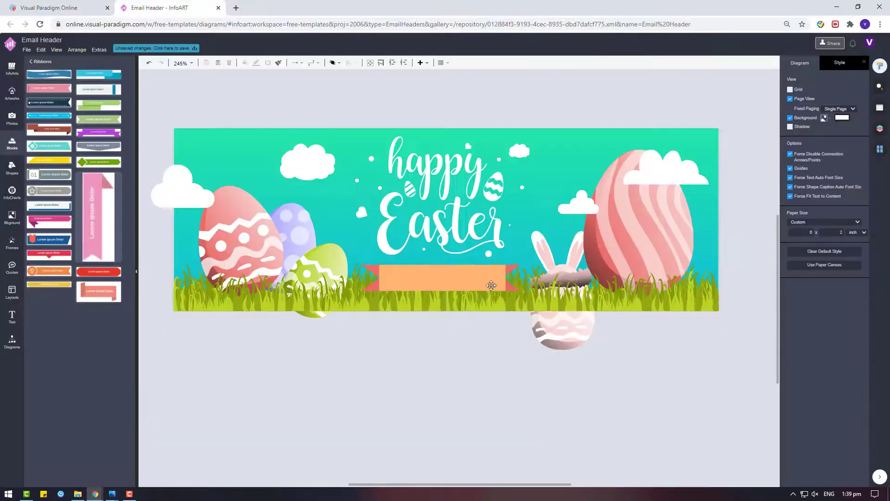
Step: Change the fill of the ribbon's right and left tails to light orange to match the centre band
left_click(509, 280)
left_click(510, 267)
left_click(507, 267)
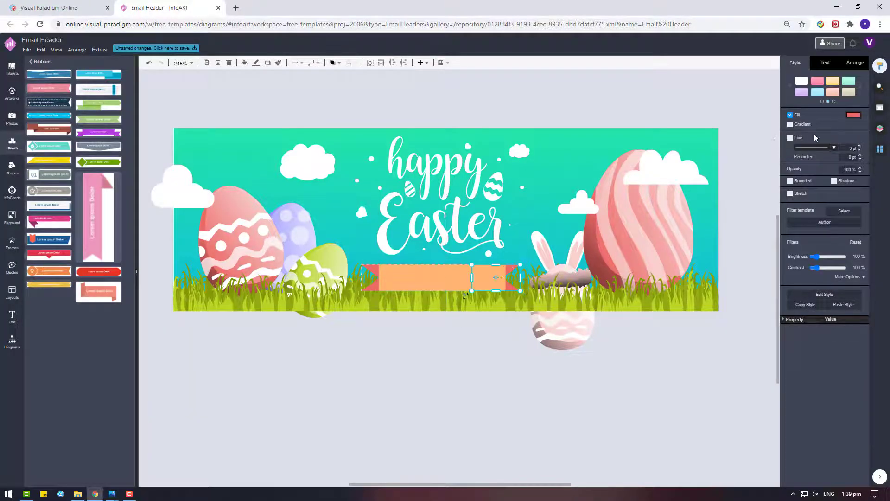
left_click(853, 115)
left_click(801, 191)
left_click(854, 284)
left_click(372, 272)
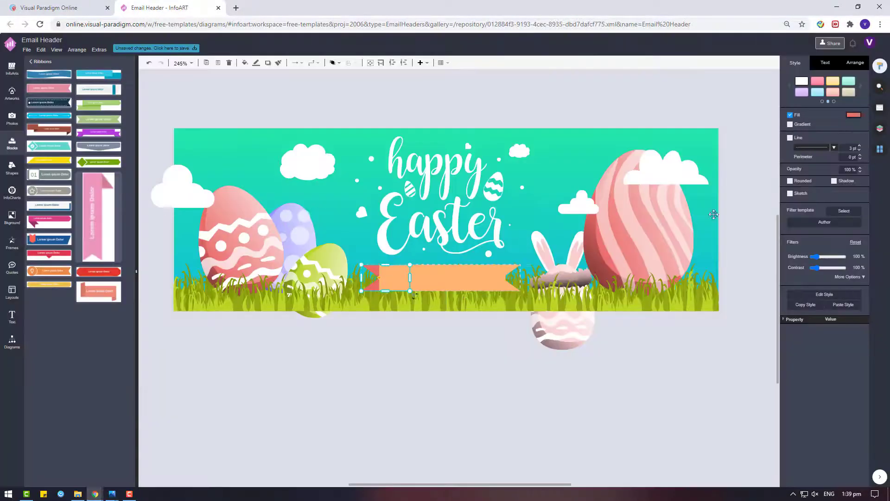
left_click(853, 115)
left_click(801, 191)
left_click(856, 282)
left_click(427, 323)
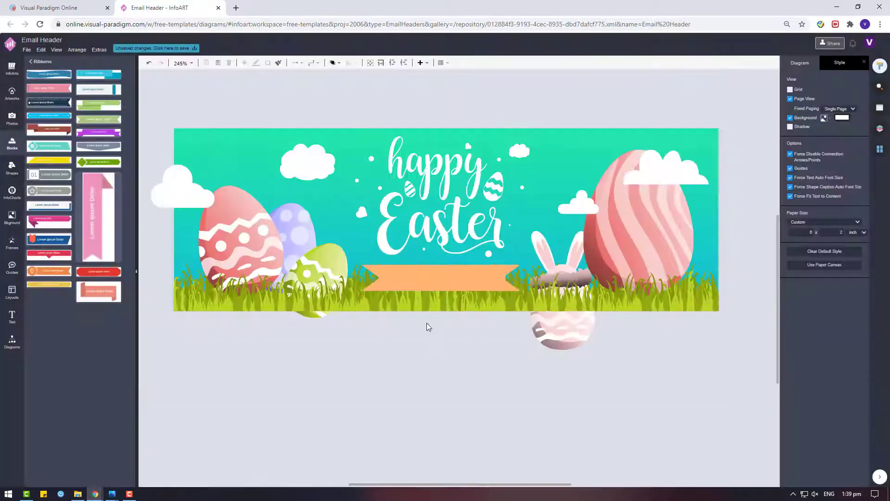
Step: Make the notches in the ribbon's left and right tails shallower
left_click(468, 274)
left_click(378, 273)
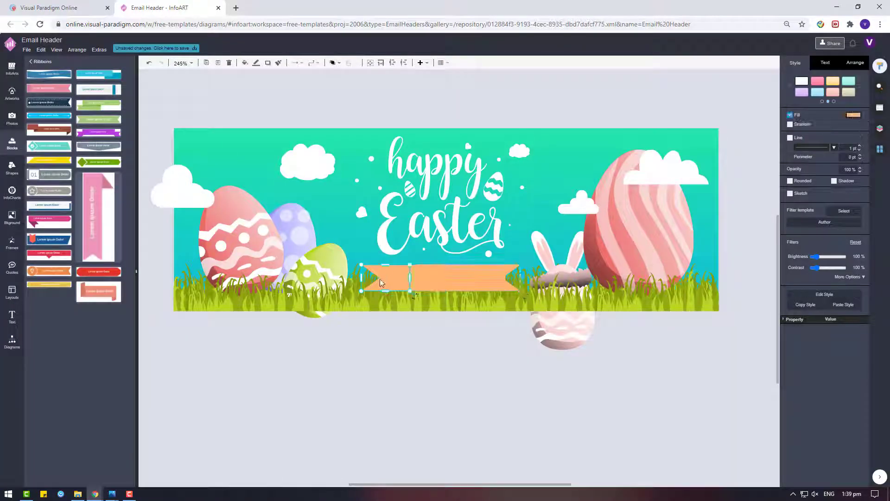
left_click(511, 268)
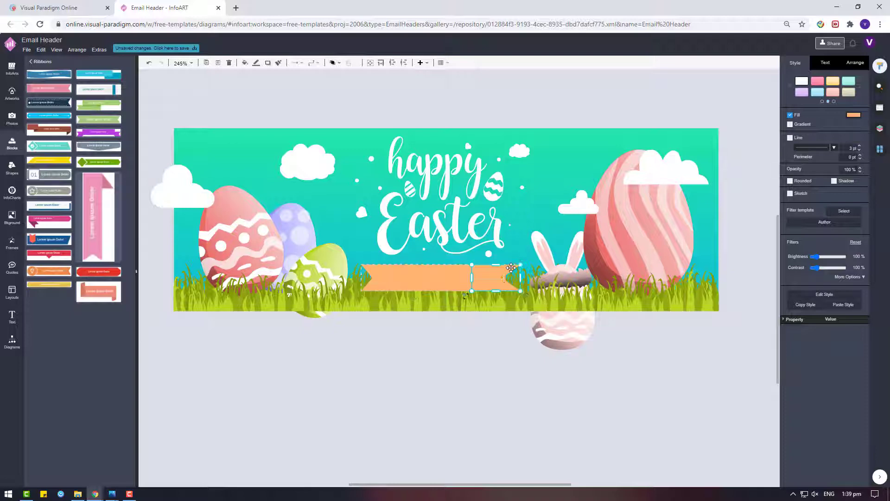
left_click(483, 354)
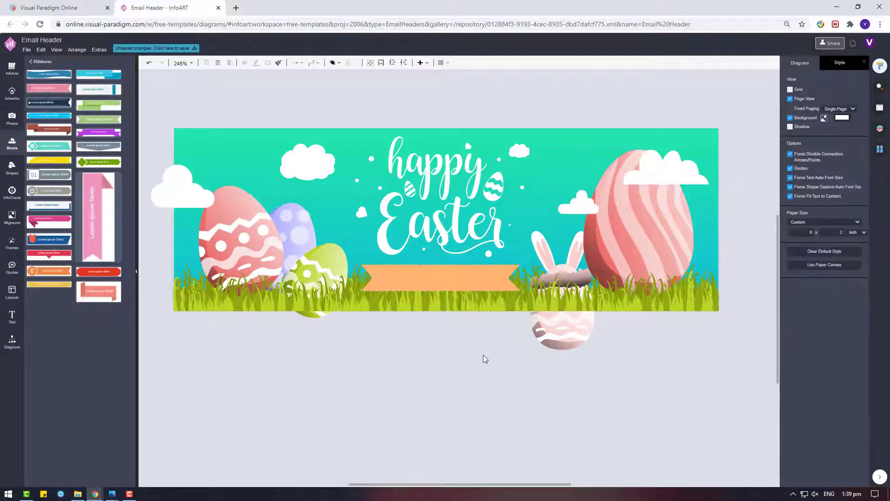
Step: Add a new text box on the empty canvas below the header
double_click(446, 375)
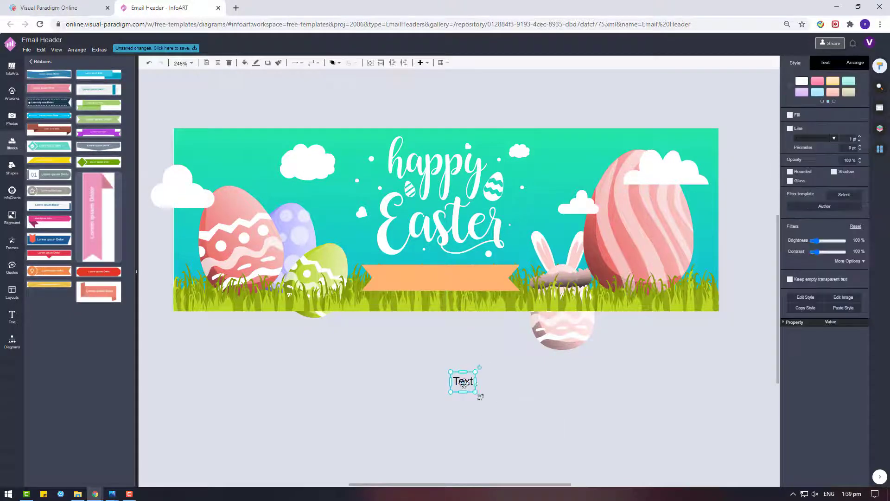
Step: Move the ribbon and the front grass strip below the header and realign the middle pieces of the back grass
left_click_drag(463, 279, 389, 424)
left_click(454, 300)
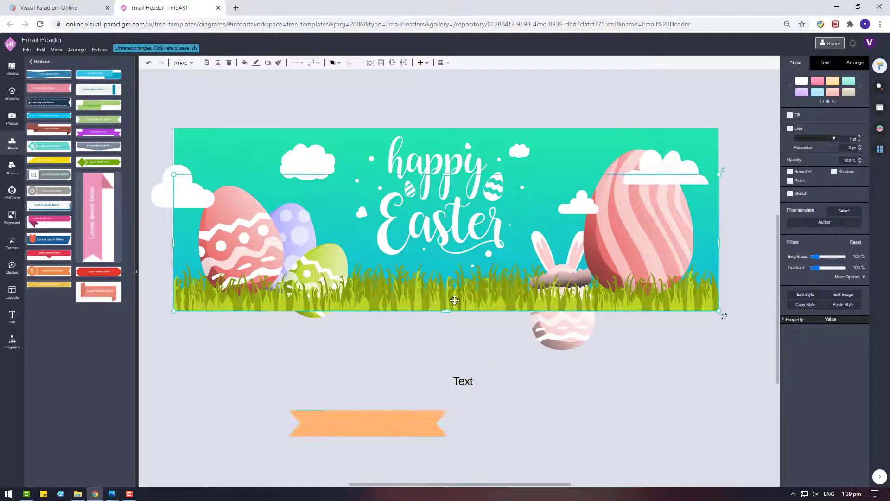
left_click_drag(463, 290, 463, 426)
left_click(416, 285)
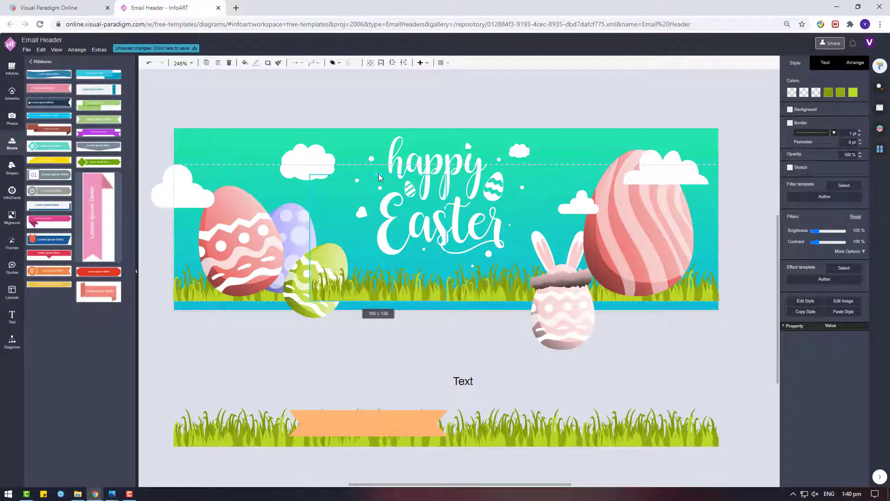
left_click(496, 177)
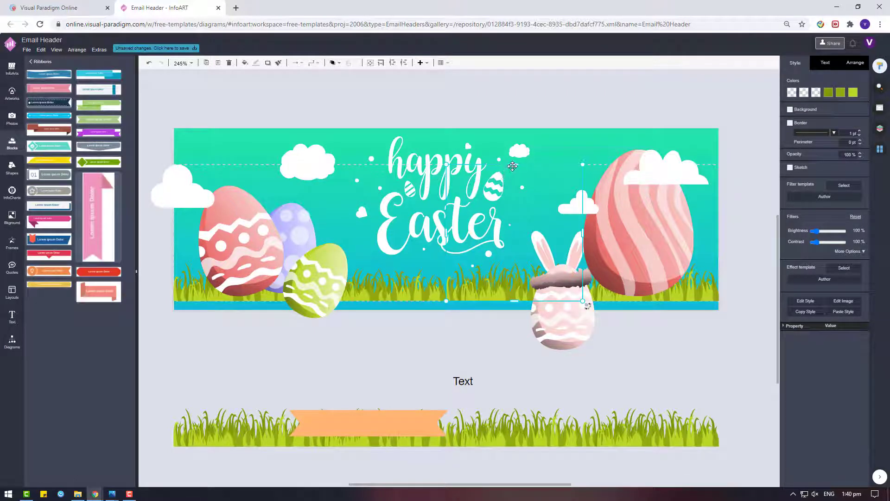
Step: Return the front grass strip to the header's lower edge and centre the ribbon beneath the Easter lettering
left_click(528, 386)
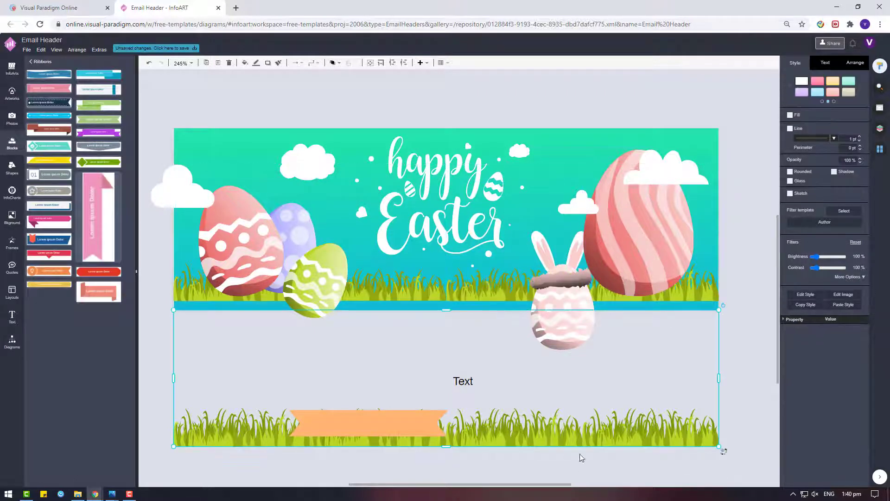
left_click_drag(589, 437, 590, 302)
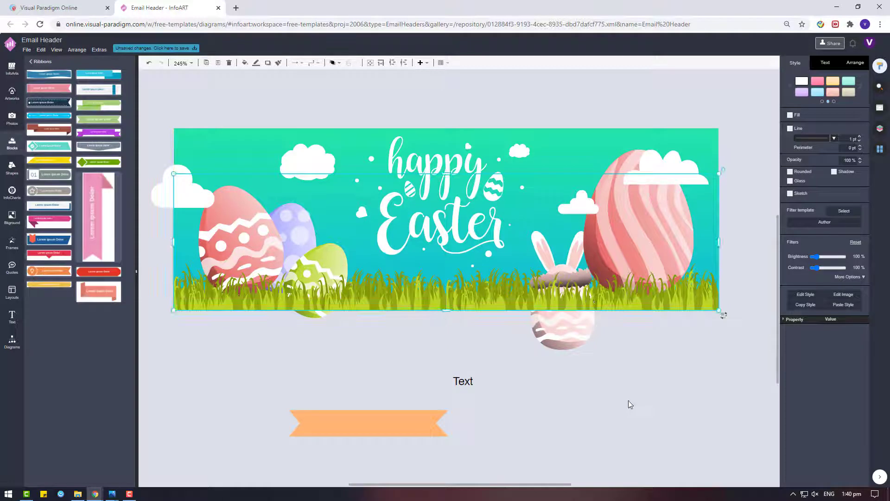
left_click_drag(391, 419, 470, 271)
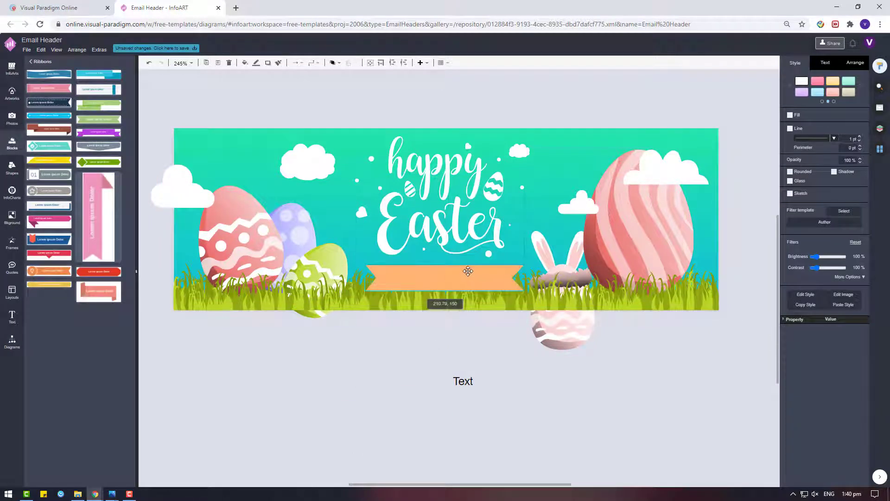
Step: Widen the text box, enter "SPECIAL OFFER FOR 20% OFF" in it and place it just below the header
left_click(464, 381)
left_click_drag(477, 393, 598, 396)
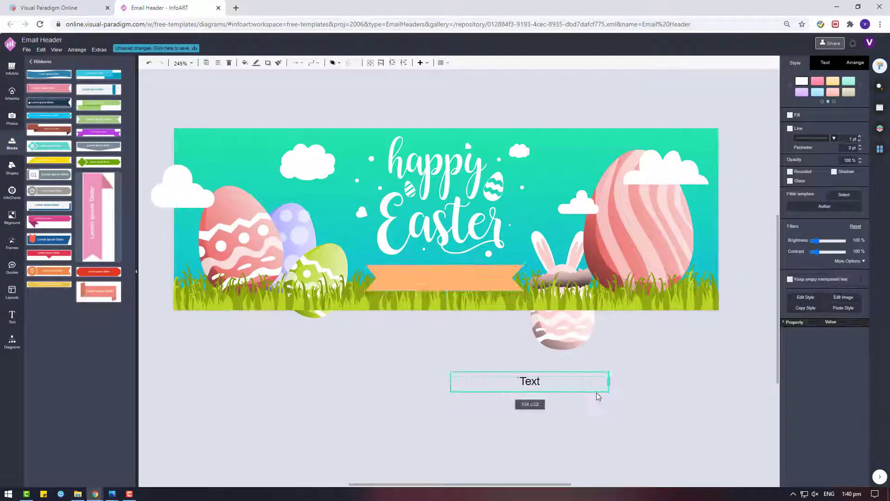
double_click(528, 382)
type("SEP")
key("BackSpace")
key("BackSpace")
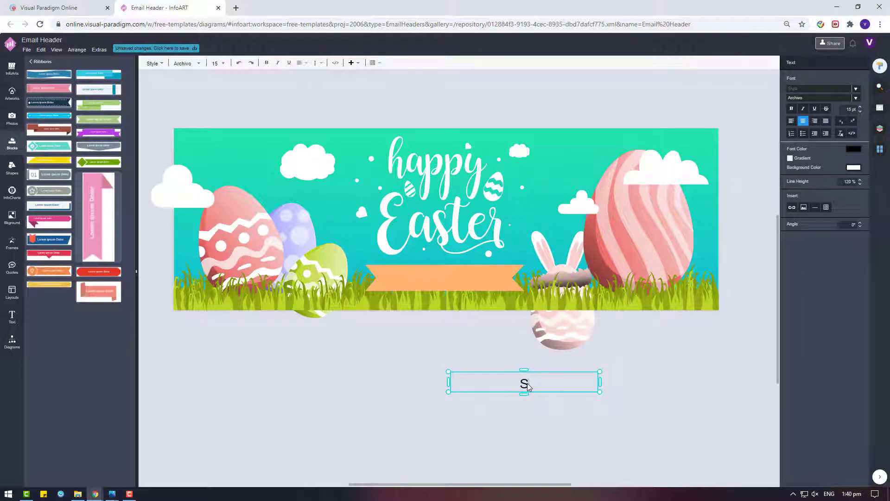
type("PECIAL OFFER ")
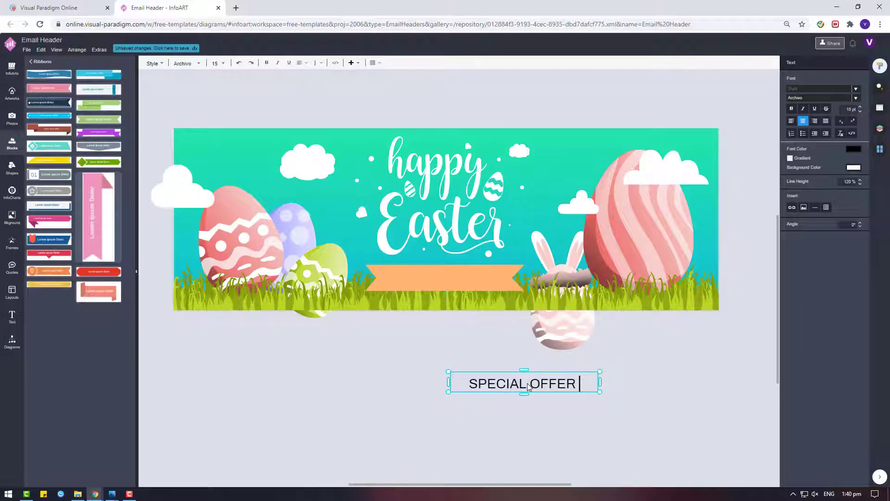
type("20%")
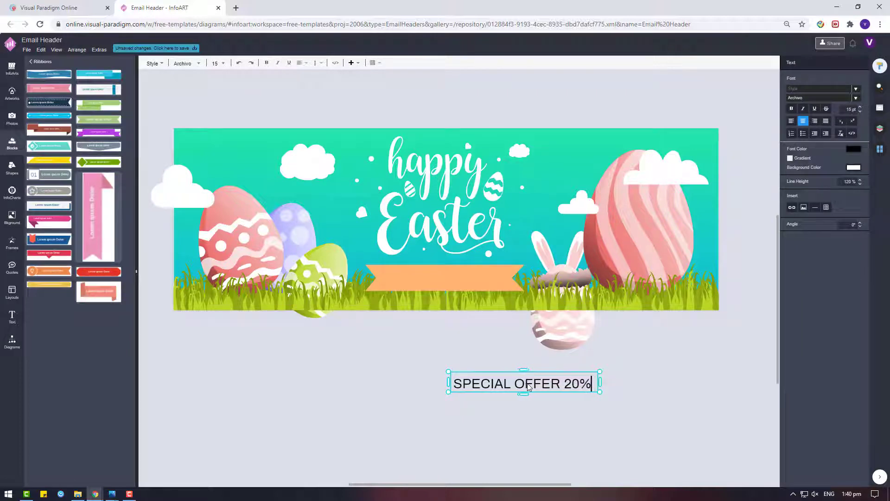
key("Left")
key("Left")
key("Left")
type("FOR 20% ")
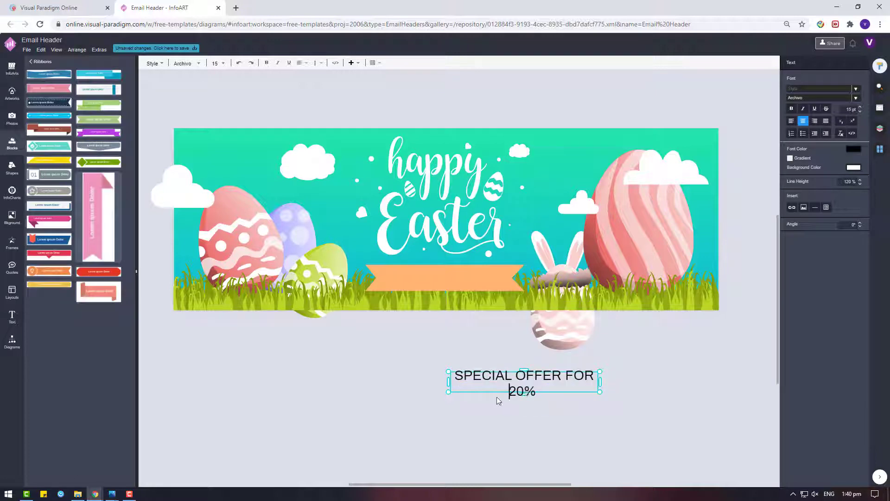
type("OFF")
left_click(496, 405)
left_click(507, 380)
left_click_drag(524, 364, 470, 346)
Step: Try the Archivo Black and Caesar Dressing fonts on the offer text
left_click(825, 62)
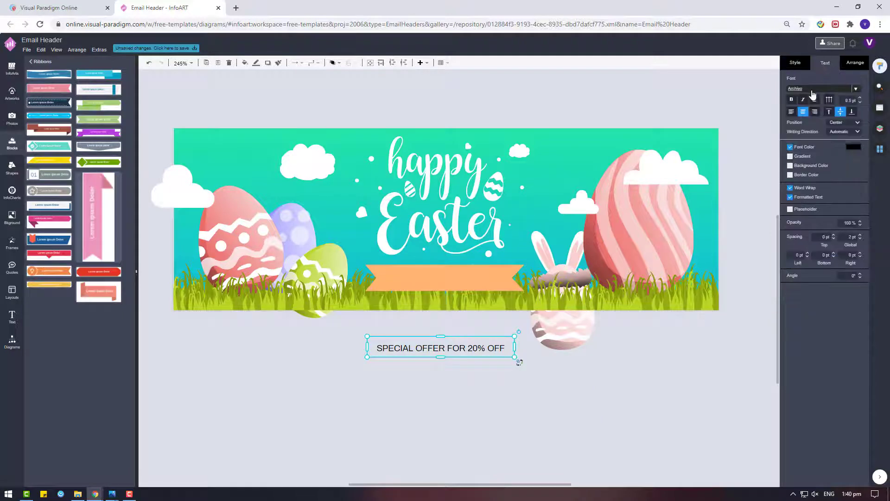
left_click(816, 88)
left_click(770, 160)
left_click(816, 88)
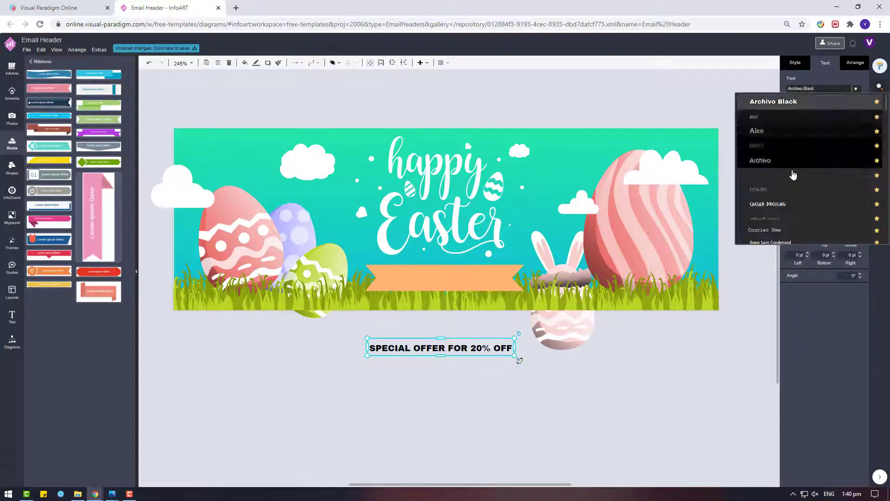
scroll(793, 172, "down", 1)
left_click(789, 157)
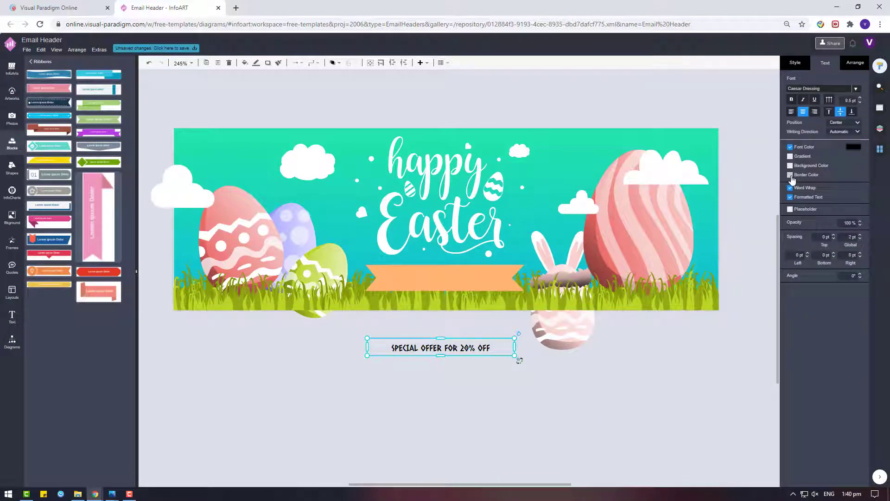
Step: Try the Abril Fatface and Anton fonts on the offer text
left_click(816, 88)
scroll(788, 153, "up", 2)
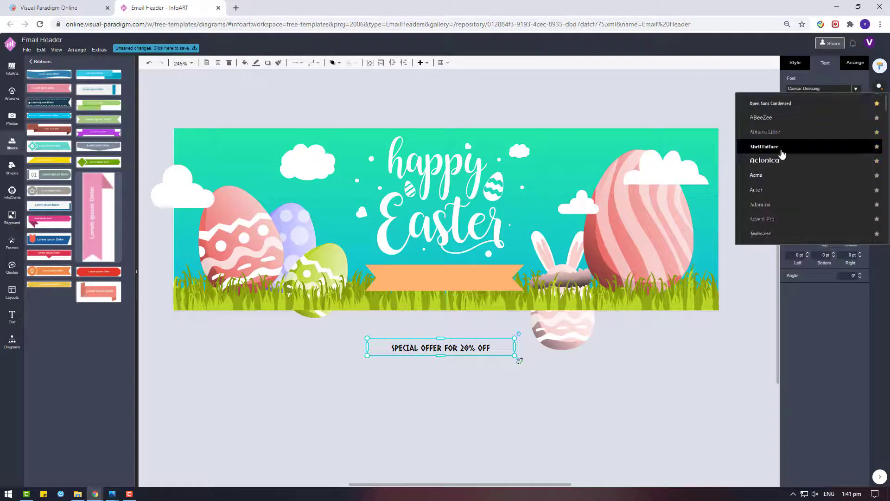
left_click(782, 153)
left_click(830, 90)
scroll(788, 186, "down", 3)
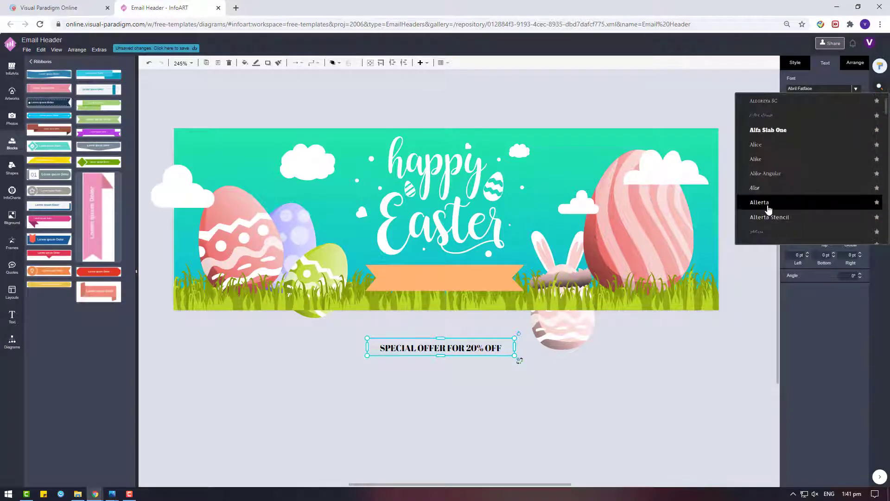
scroll(768, 209, "down", 5)
left_click(761, 179)
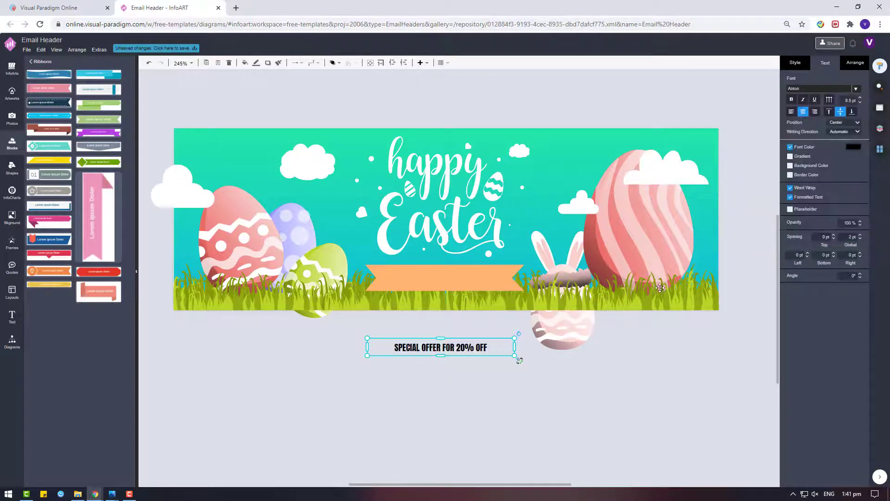
Step: Colour the offer text white and move it onto the orange ribbon
left_click(853, 147)
left_click(816, 225)
left_click(865, 312)
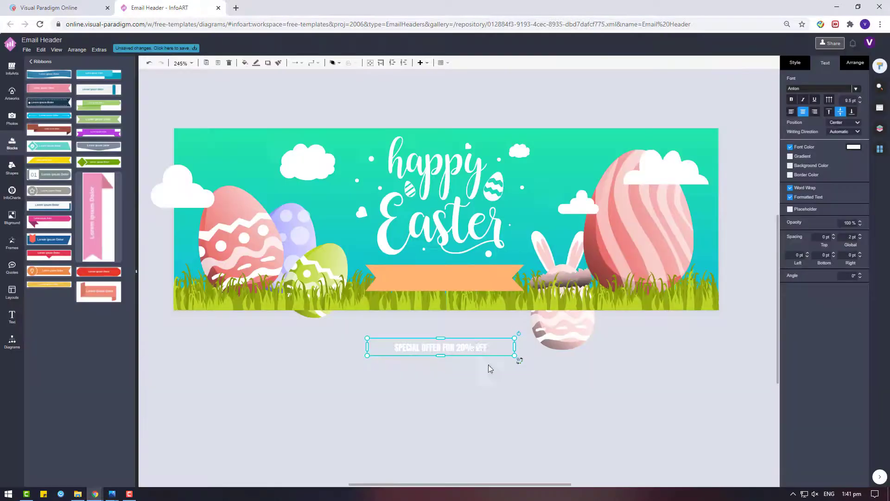
left_click_drag(482, 349, 483, 279)
Step: Try the Bai Jamjuree font in bold on the offer text
left_click(799, 93)
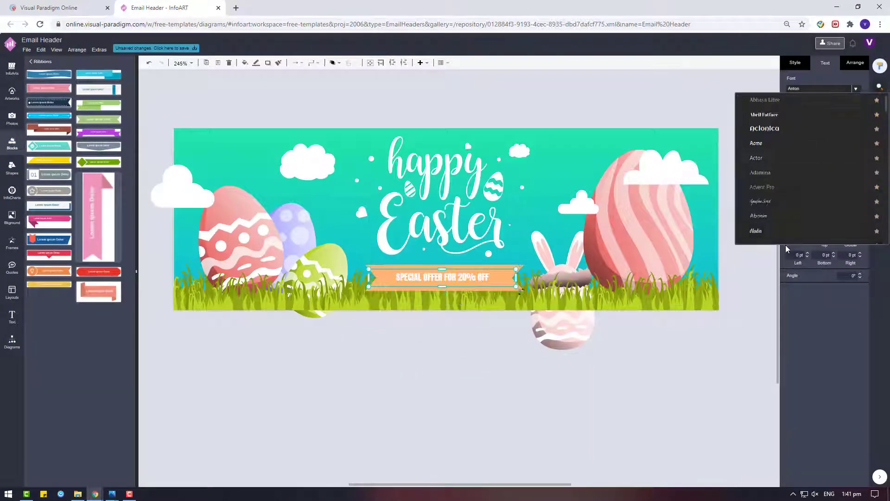
scroll(790, 186, "down", 5)
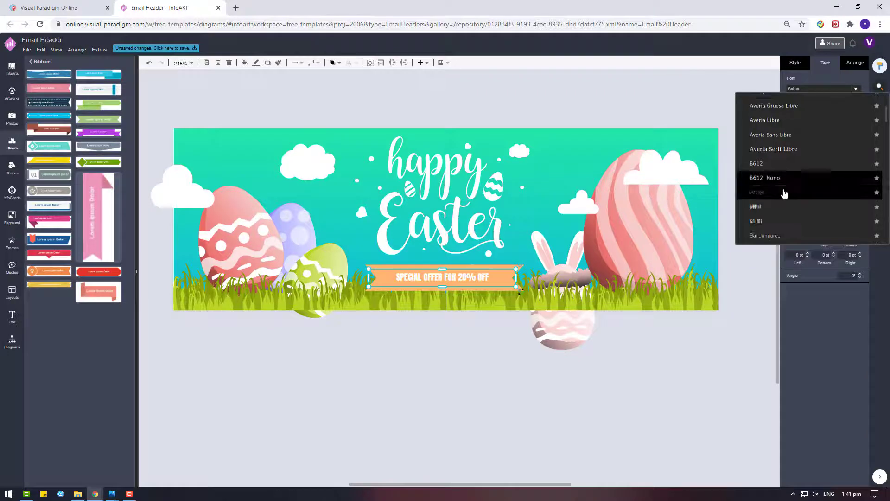
left_click(775, 200)
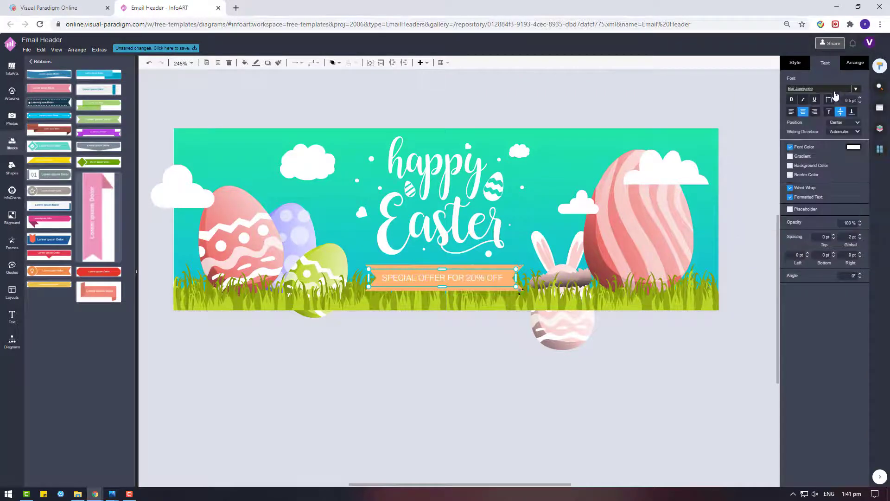
left_click(792, 101)
Step: Set the font of the offer text to Bebas Neue
left_click(826, 88)
scroll(760, 211, "up", 5)
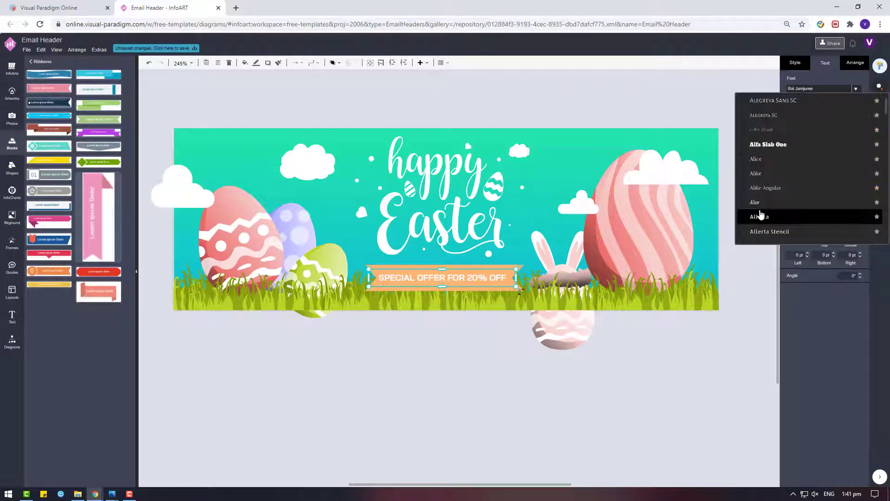
scroll(761, 213, "down", 5)
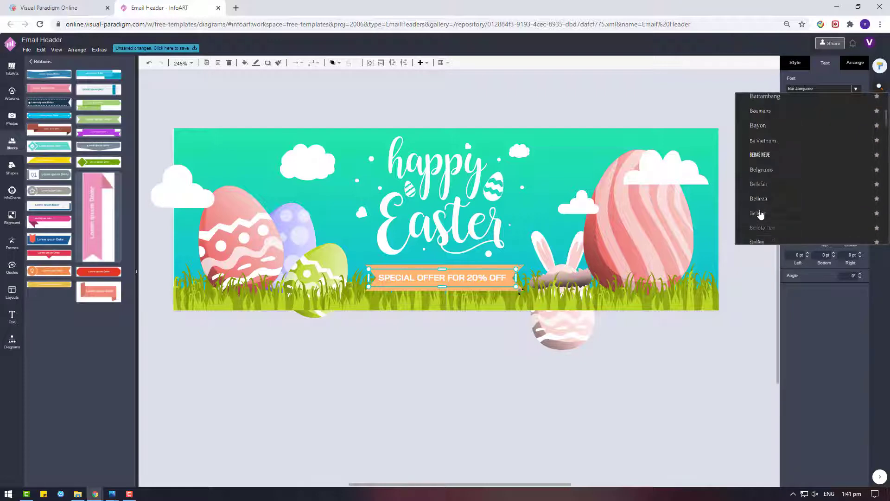
left_click(760, 155)
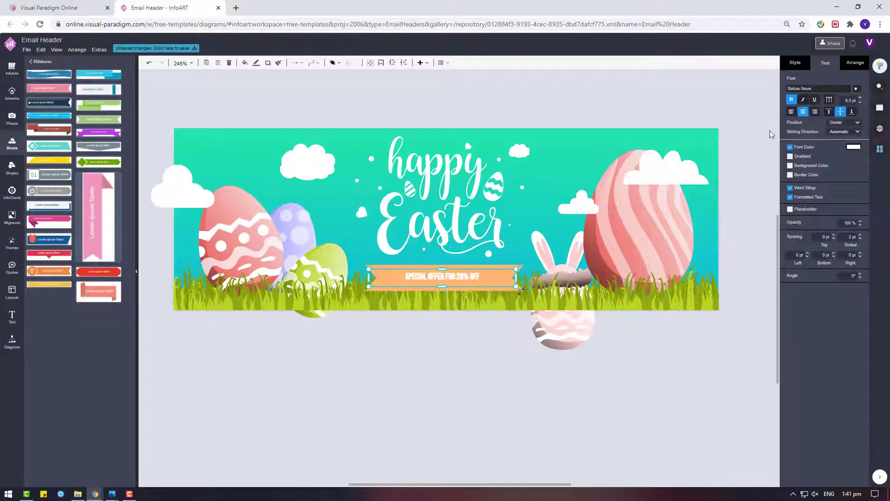
Step: Adjust the offer text box and centre it within the orange ribbon
mouse_move(446, 284)
left_mouse_down()
mouse_move(445, 304)
mouse_move(467, 279)
mouse_move(437, 290)
mouse_move(445, 273)
mouse_move(462, 280)
left_mouse_up()
left_click(855, 63)
left_click(806, 102)
key("Up")
left_click(456, 342)
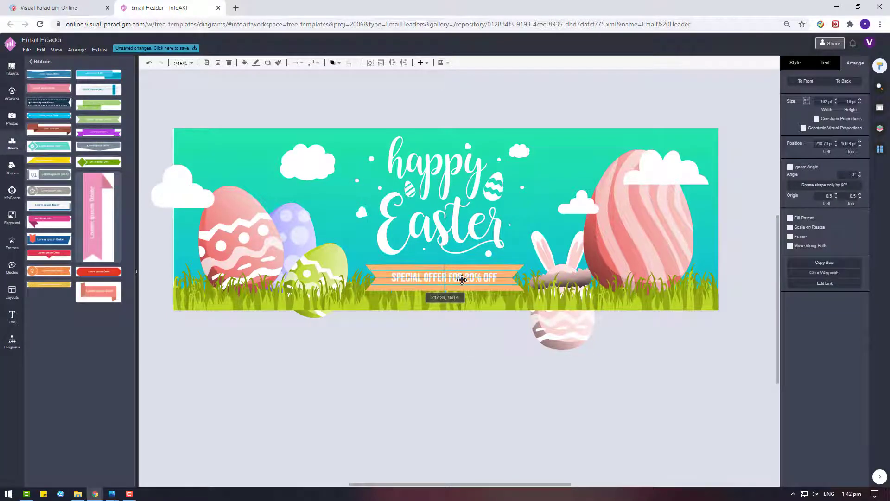
left_click(472, 368)
Step: Move the ribbon and its offer text together to the empty canvas below the header
scroll(454, 421, "down", 3)
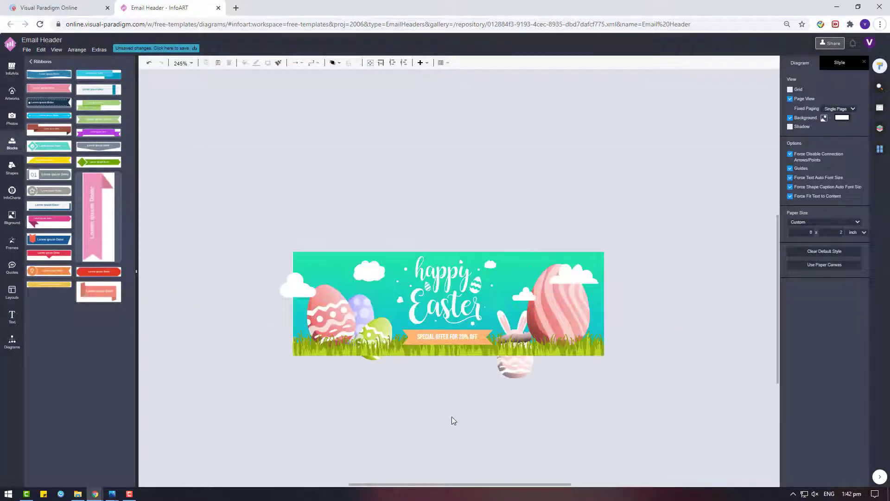
scroll(467, 385, "up", 2)
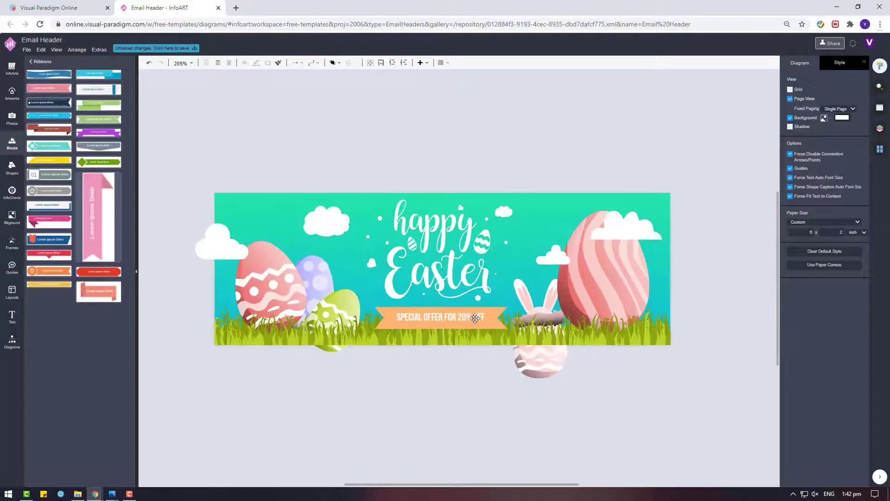
left_click(477, 314)
left_click(488, 308, "shift")
left_click_drag(488, 309, 468, 457)
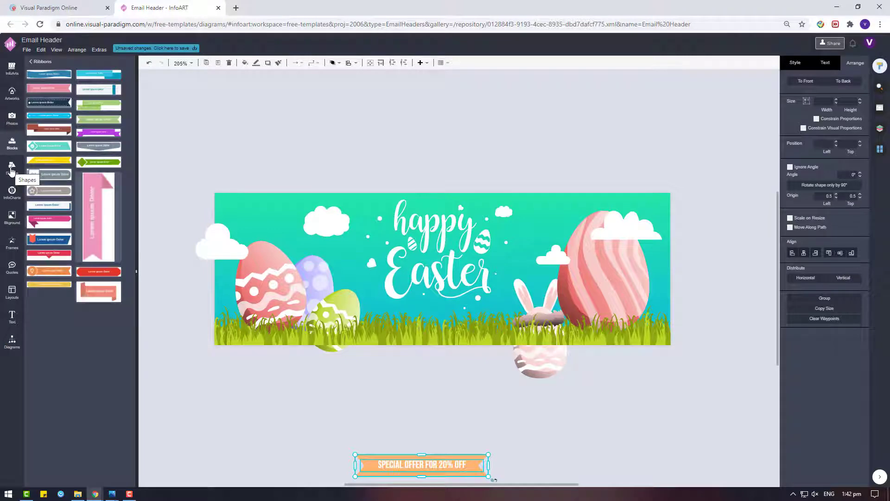
Step: Add a square block shape below the header and fill it with a dark greyish green
left_click(11, 171)
left_click_drag(90, 91, 265, 414)
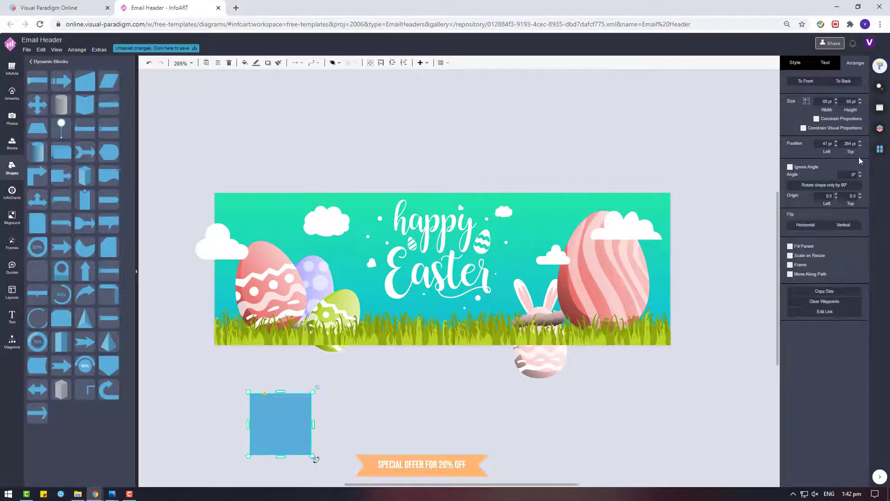
left_click(795, 62)
left_click(853, 115)
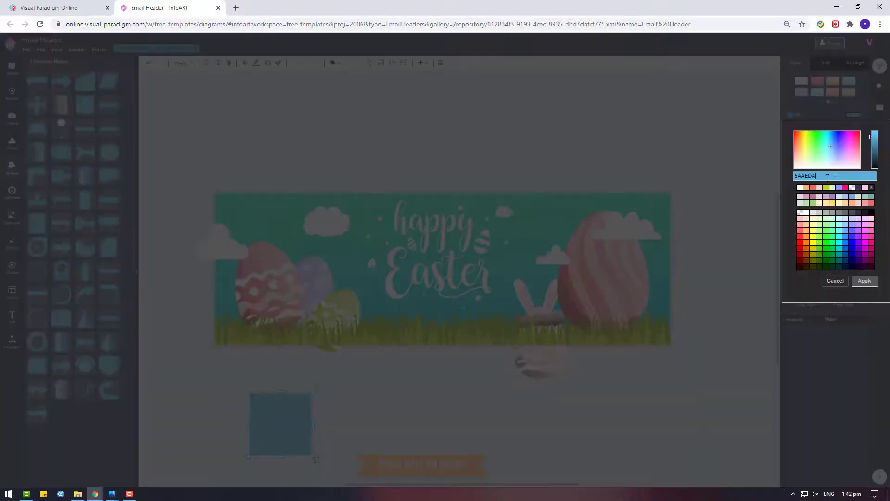
left_click(808, 202)
mouse_move(876, 161)
left_mouse_down()
mouse_move(875, 174)
mouse_move(874, 159)
left_mouse_up()
left_click(864, 280)
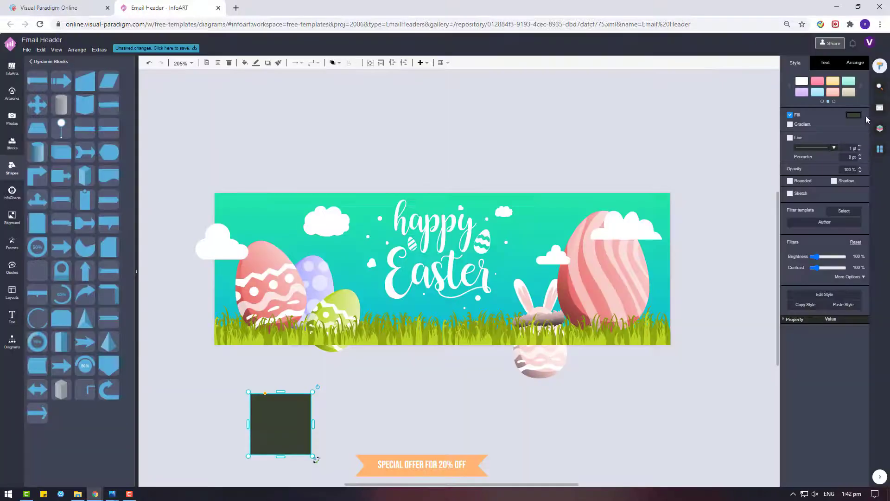
Step: Give the square a North gradient with mint green as the second colour
left_click(799, 124)
left_click(828, 124)
left_click(828, 130)
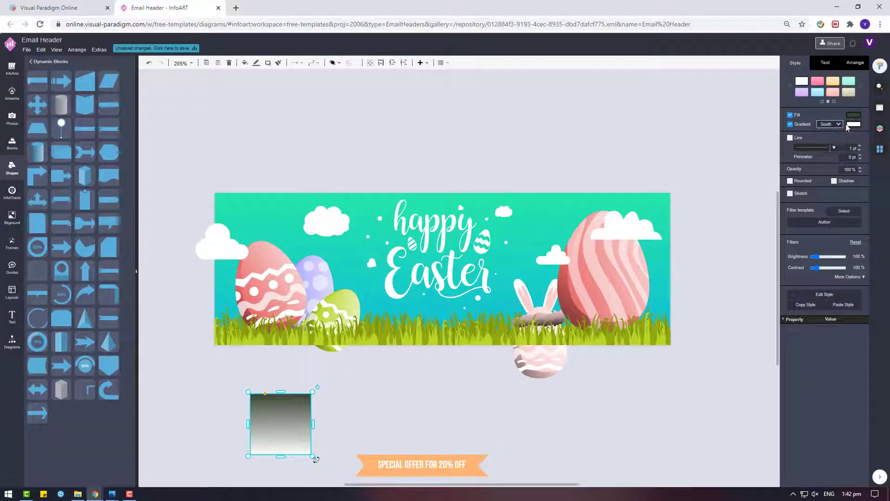
left_click(854, 125)
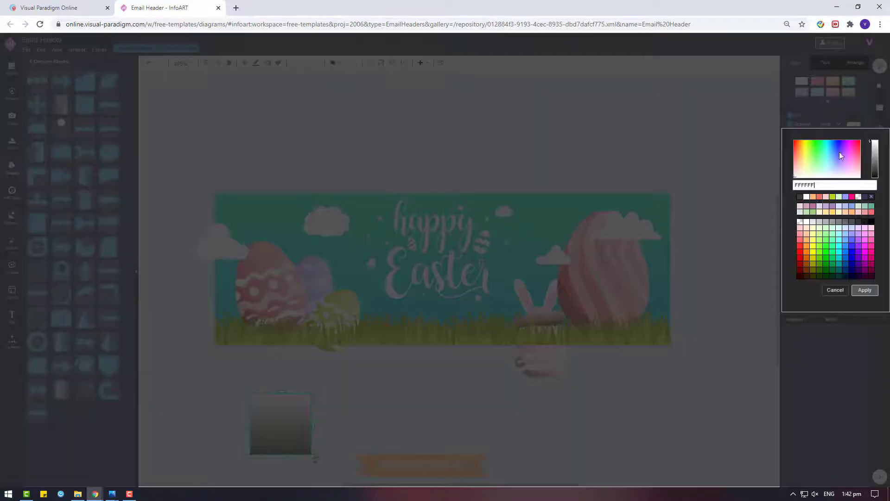
left_click(832, 239)
left_click(864, 289)
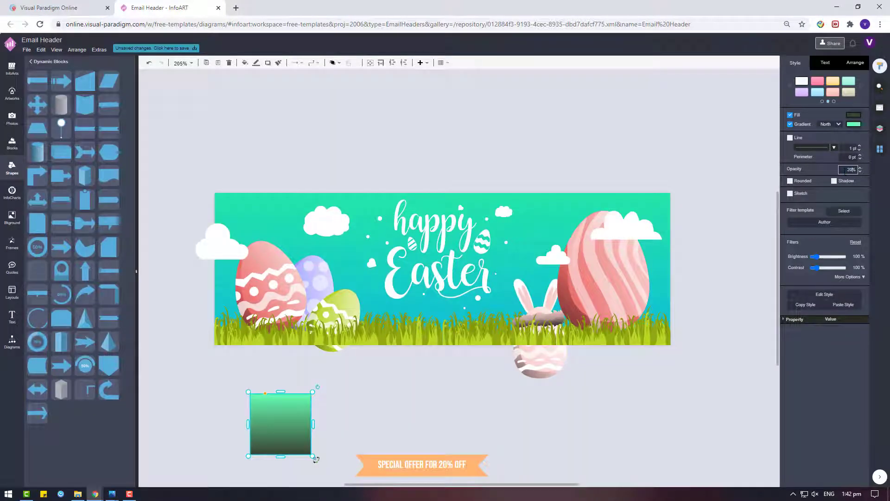
Step: Move the gradient square onto the header and stretch it to cover the whole design
left_click_drag(280, 430, 674, 314)
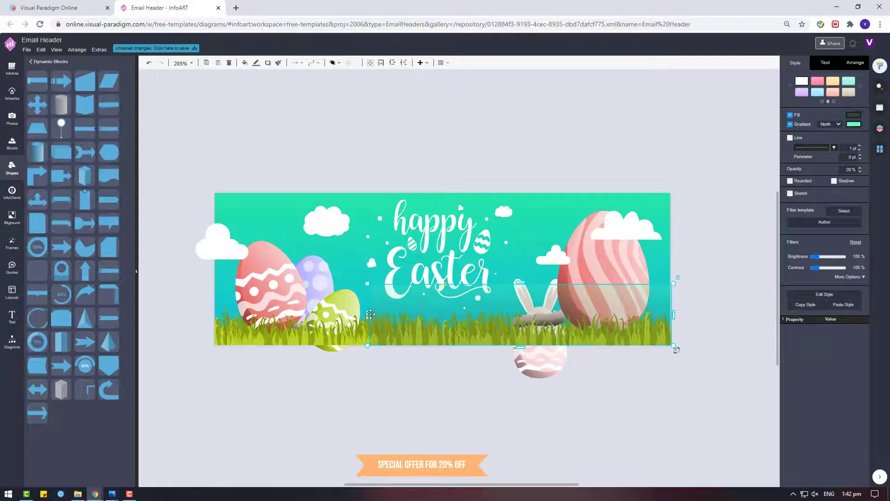
left_click_drag(370, 314, 212, 310)
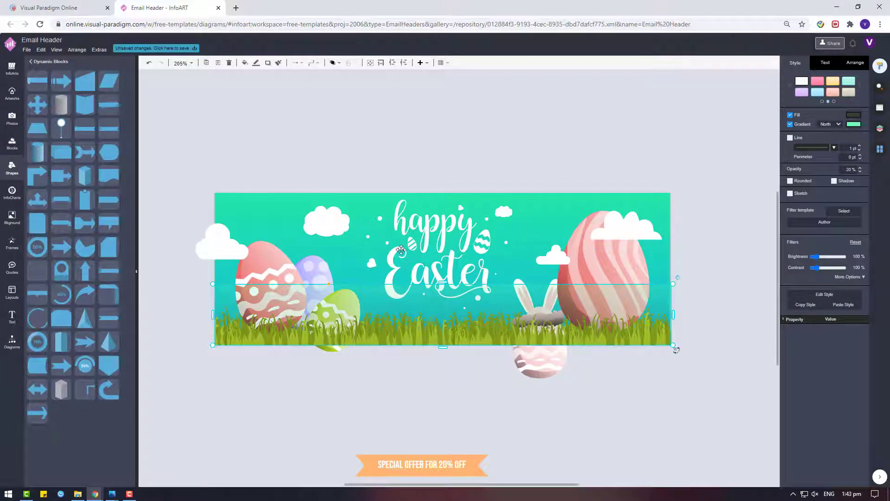
left_click_drag(444, 281, 438, 192)
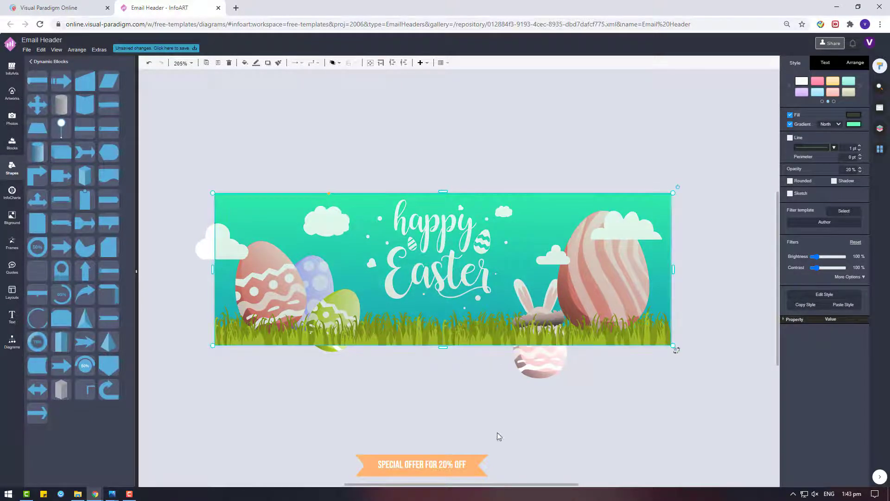
left_click(479, 390)
Step: Move the ribbon and its offer text together beneath the "happy Easter" lettering and bring them to the front
left_click(452, 465)
scroll(444, 412, "down", 2)
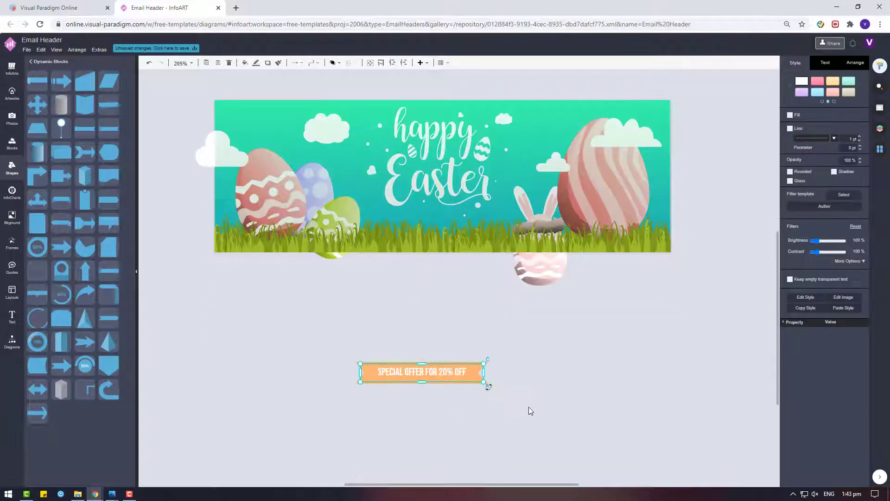
left_click_drag(529, 407, 244, 309)
left_click_drag(434, 371, 476, 225)
right_click(445, 328)
mouse_move(467, 398)
left_click(581, 400)
scroll(499, 318, "up", 3)
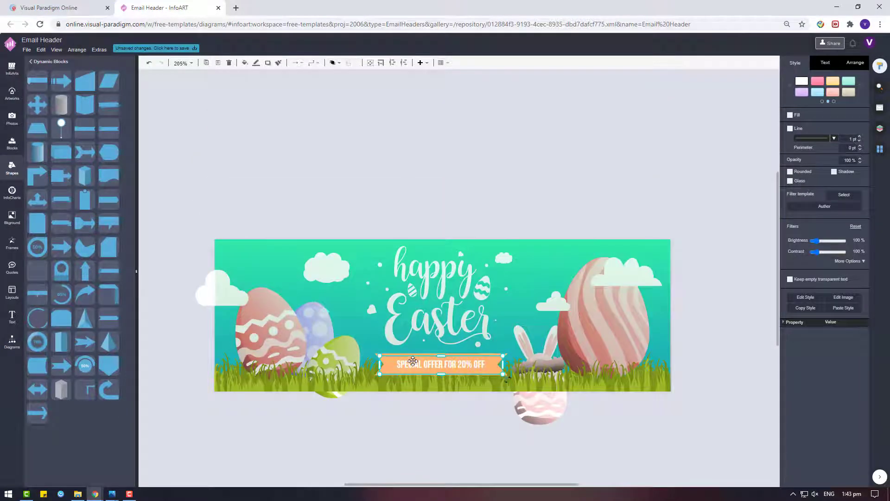
left_click(420, 406)
Step: Change the stacking order to place the "happy Easter" lettering in front of the gradient overlay
scroll(420, 406, "down", 1)
left_click(490, 246)
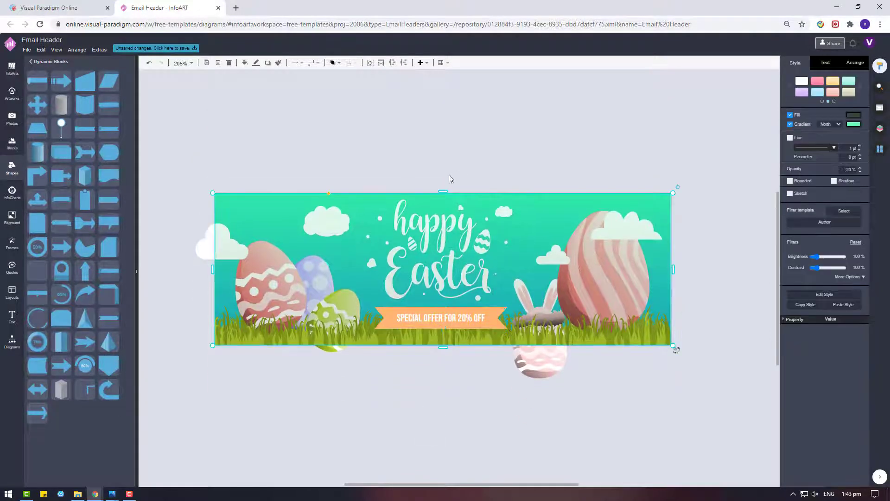
left_click(443, 256)
right_click(444, 256)
mouse_move(510, 337)
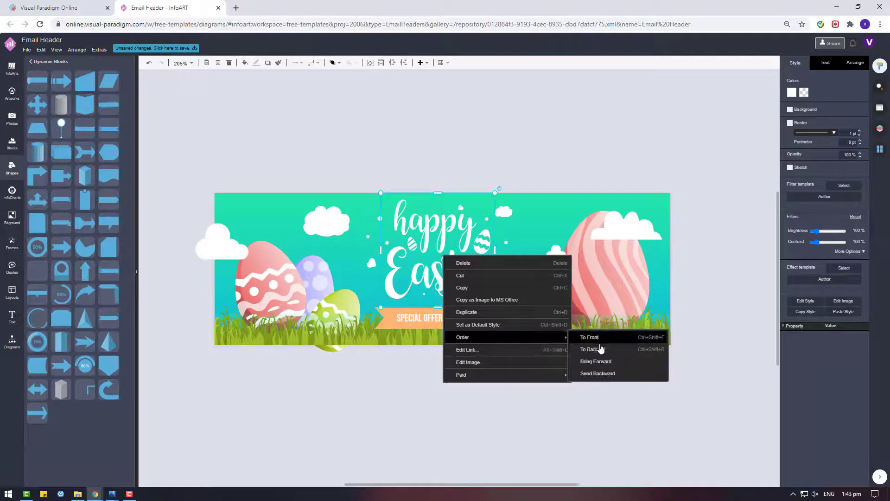
left_click(601, 349)
left_click(675, 349)
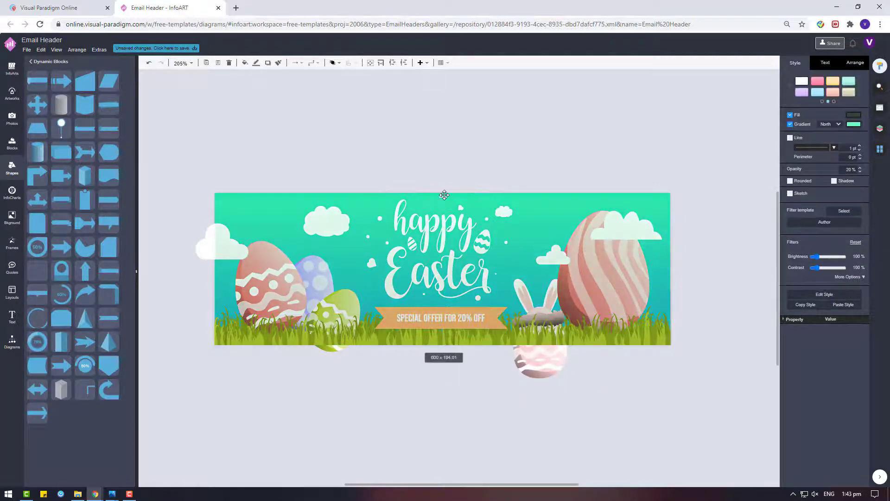
Step: Fine-tune the height of the gradient overlay to align its upper edge with the header's upper edge
left_click(444, 194)
left_click_drag(444, 195, 446, 190)
left_click(463, 176)
left_click(442, 197)
left_click(449, 192)
left_click(489, 169)
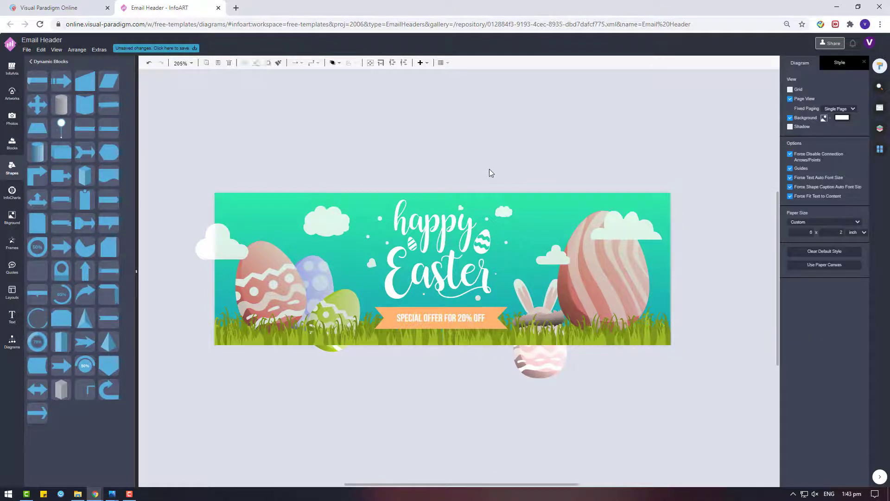
left_click_drag(538, 443, 338, 171)
key("ctrl+shift+u")
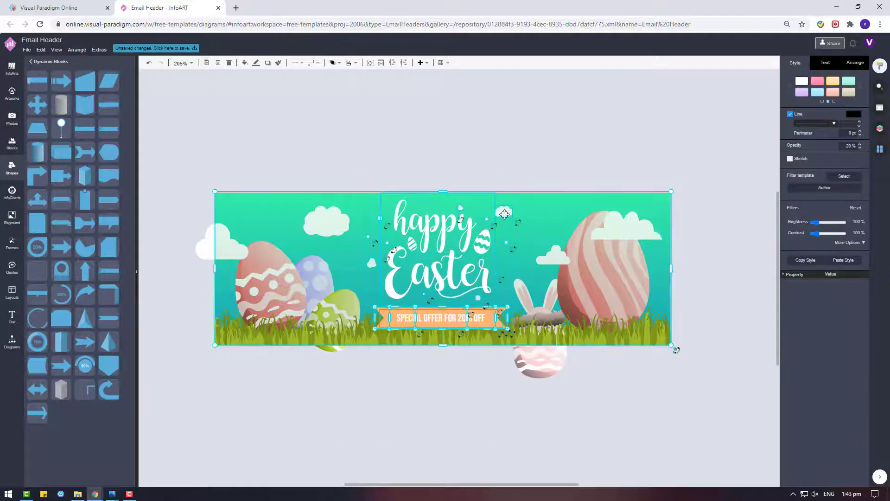
left_click(559, 147)
left_click(548, 208)
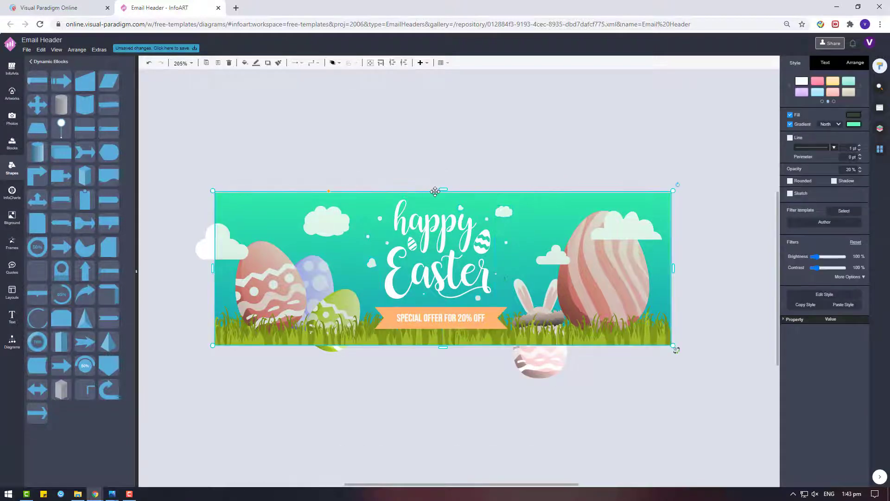
left_click_drag(443, 190, 443, 192)
left_click_drag(502, 210, 528, 319)
left_click(710, 373)
key("ctrl+z")
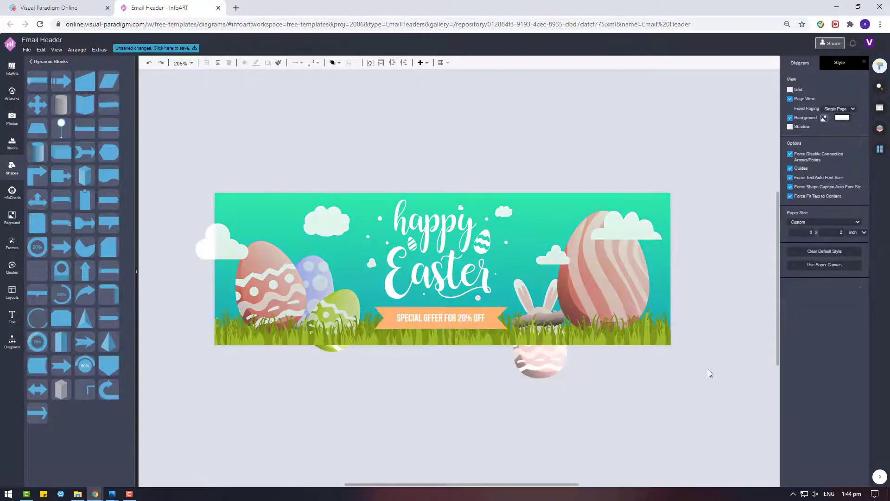
Step: Nudge the "happy Easter" lettering slightly downward above the ribbon
left_click(440, 238)
key("Down")
key("Down")
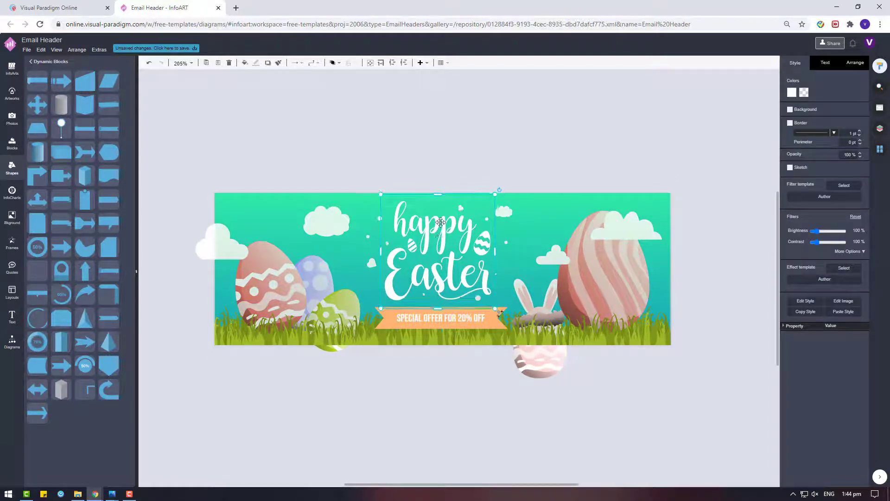
left_click(454, 164)
Step: Rename the design as Easter Special Offer Email Header and save it
left_click(25, 50)
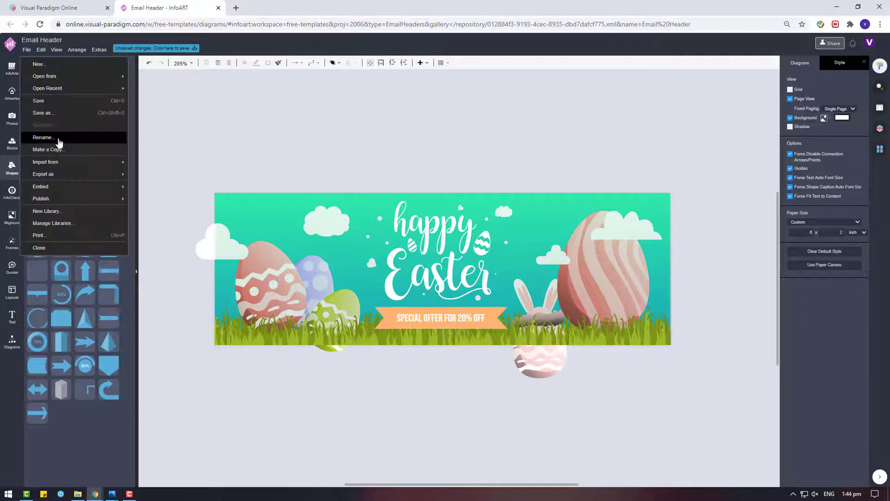
left_click(41, 138)
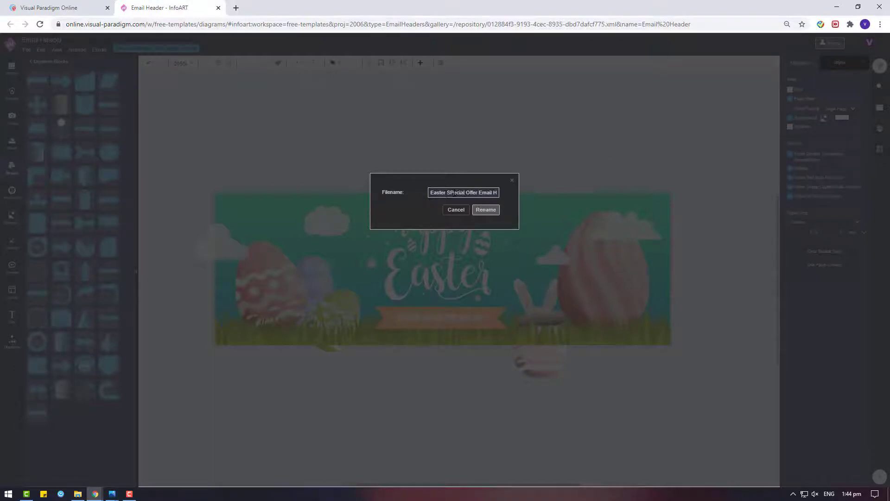
left_click(485, 209)
left_click(26, 50)
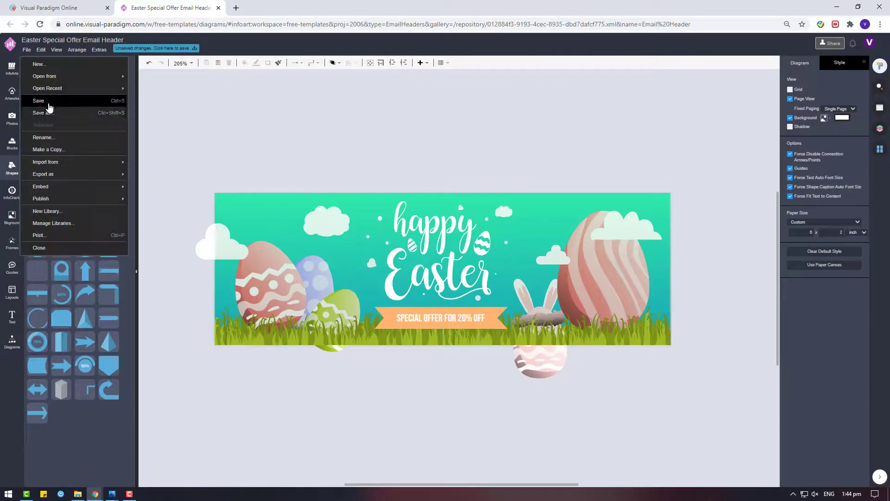
left_click(34, 99)
left_click(402, 229)
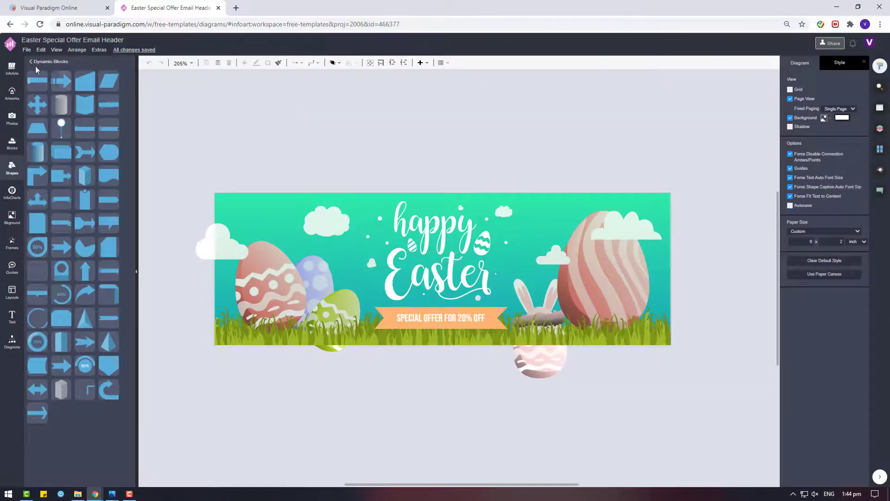
Step: Export the header as a JPG image, download it under its current filename and open the downloaded file
left_click(27, 49)
mouse_move(61, 175)
left_click(145, 174)
left_click(461, 249)
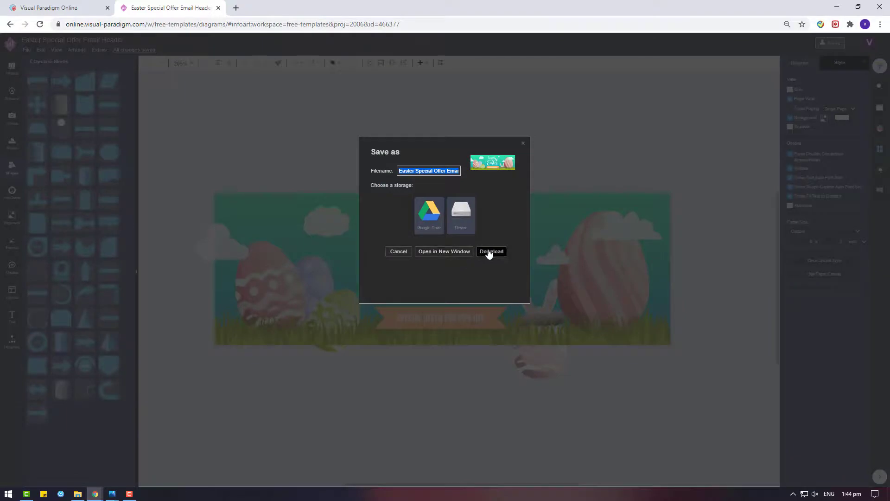
left_click(490, 251)
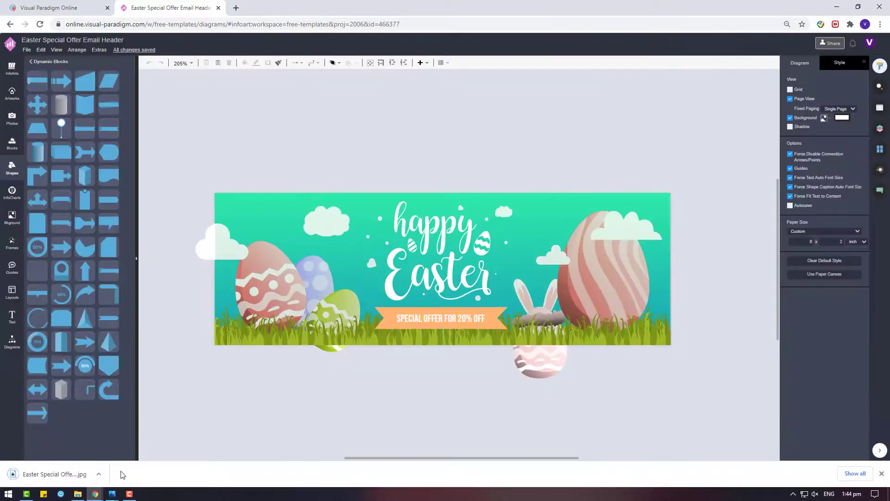
left_click(51, 474)
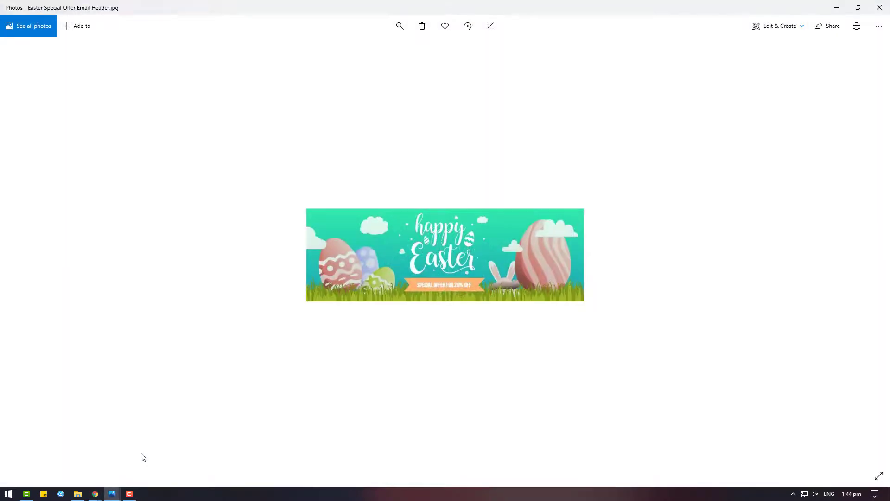